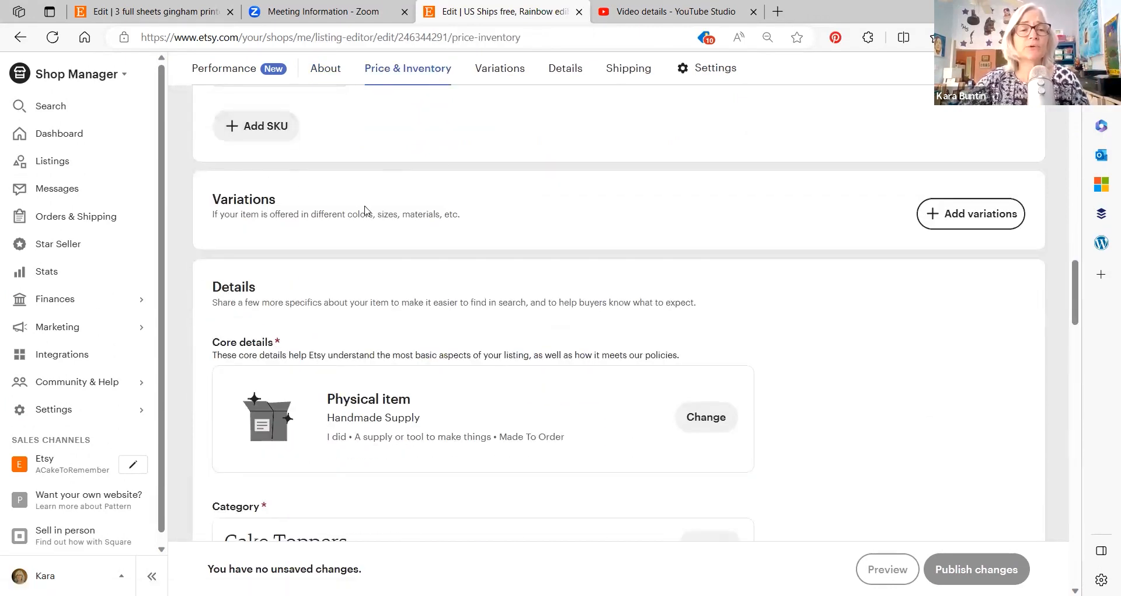
Step: Add a Primary color variation to the listing and enable linking photos to it
{"action": "left_click", "coordinate": [986, 216]}
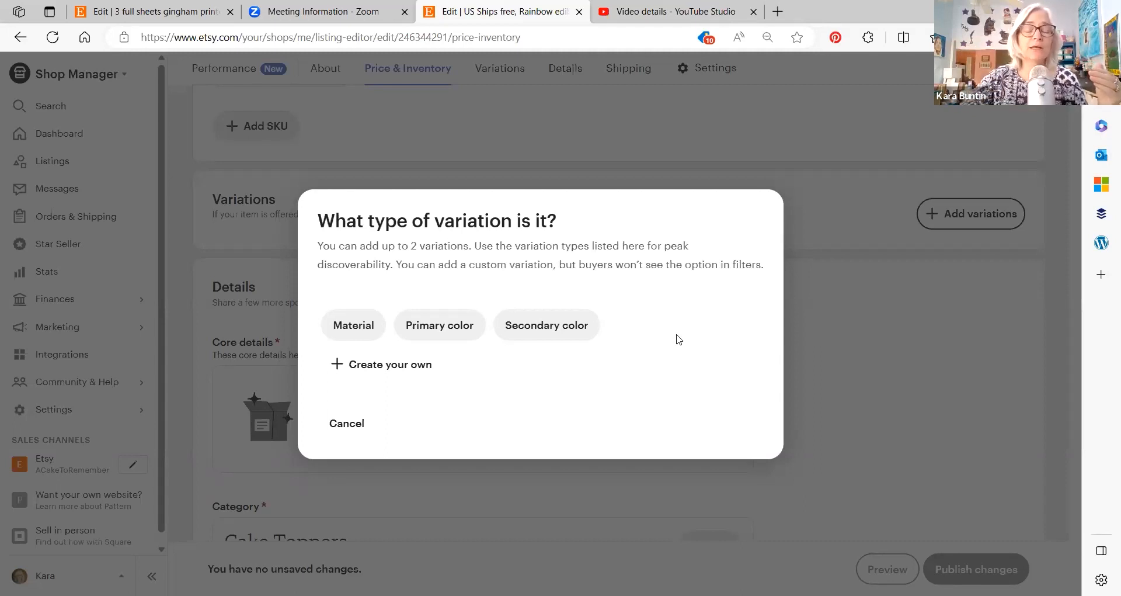
{"action": "left_click", "coordinate": [444, 328]}
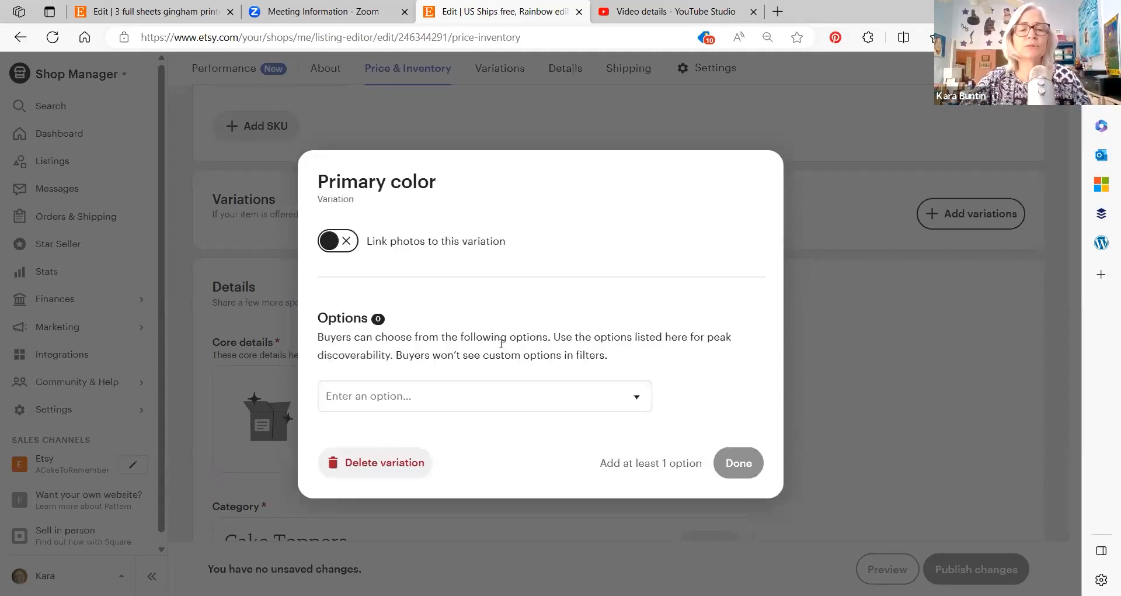
{"action": "left_click", "coordinate": [353, 248]}
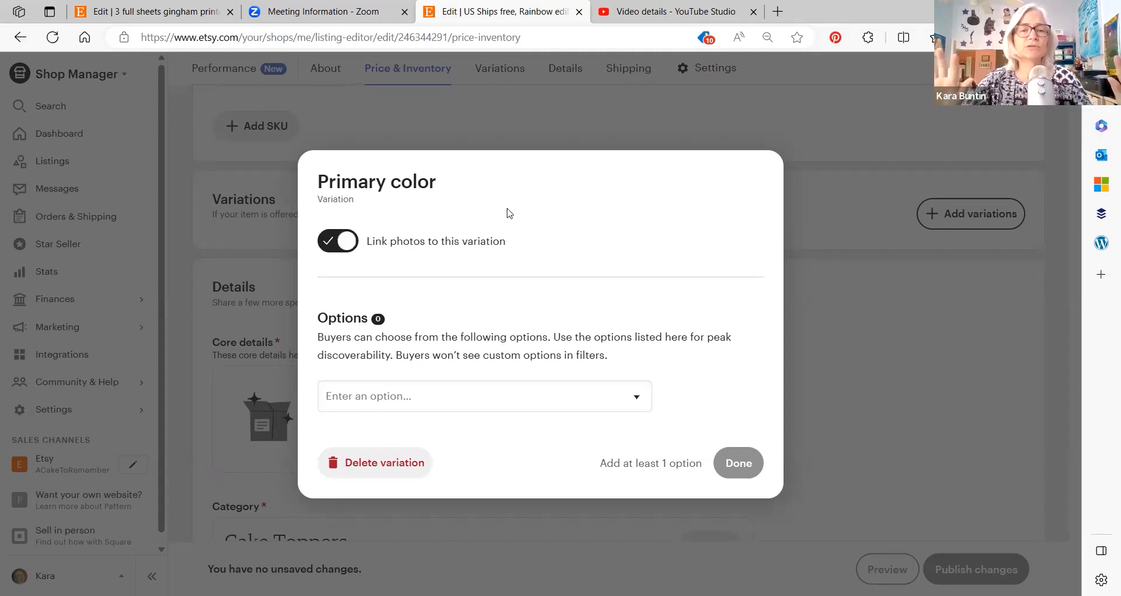
Step: Add Orange and Purple as the options of the Primary color variation
{"action": "left_click", "coordinate": [399, 393]}
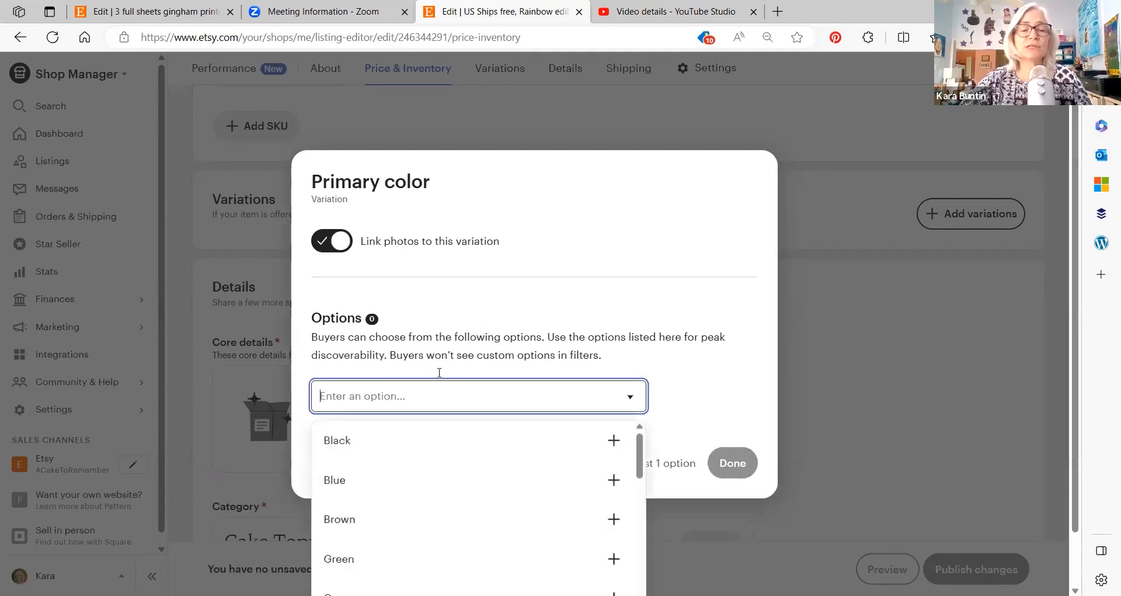
{"action": "scroll", "coordinate": [491, 280], "scroll_direction": "down", "scroll_amount": 2}
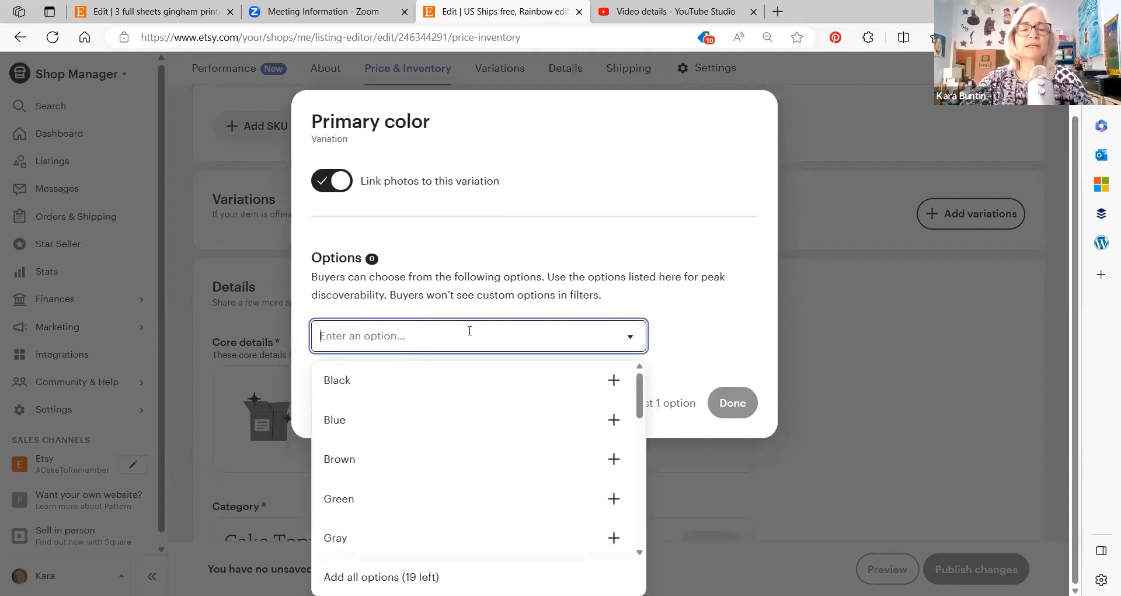
{"action": "scroll", "coordinate": [435, 390], "scroll_direction": "down", "scroll_amount": 3}
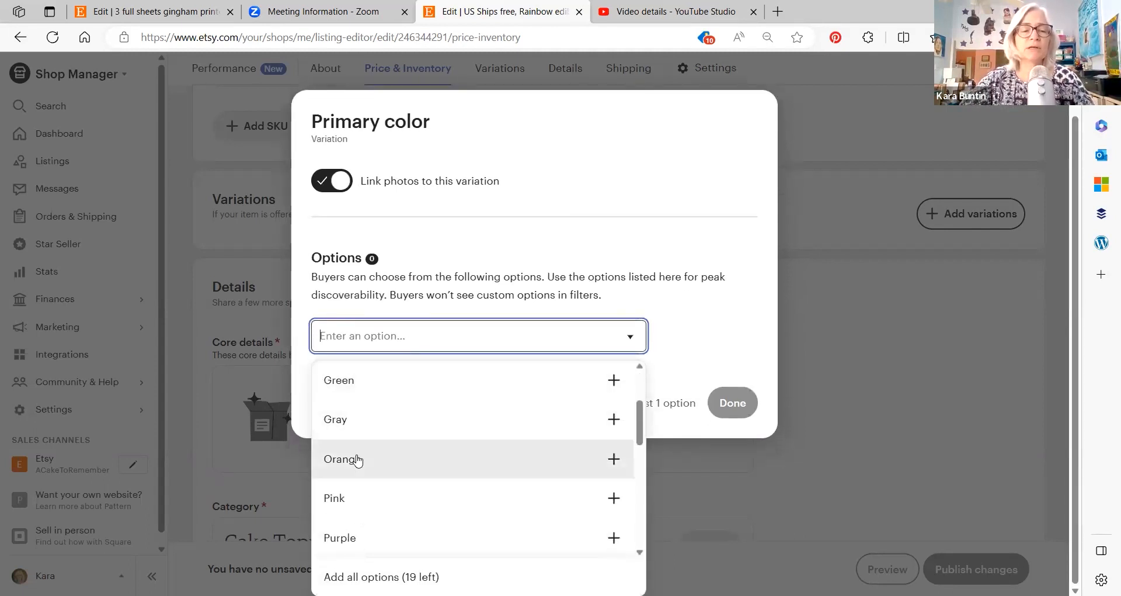
{"action": "left_click", "coordinate": [357, 460]}
{"action": "left_click", "coordinate": [418, 498]}
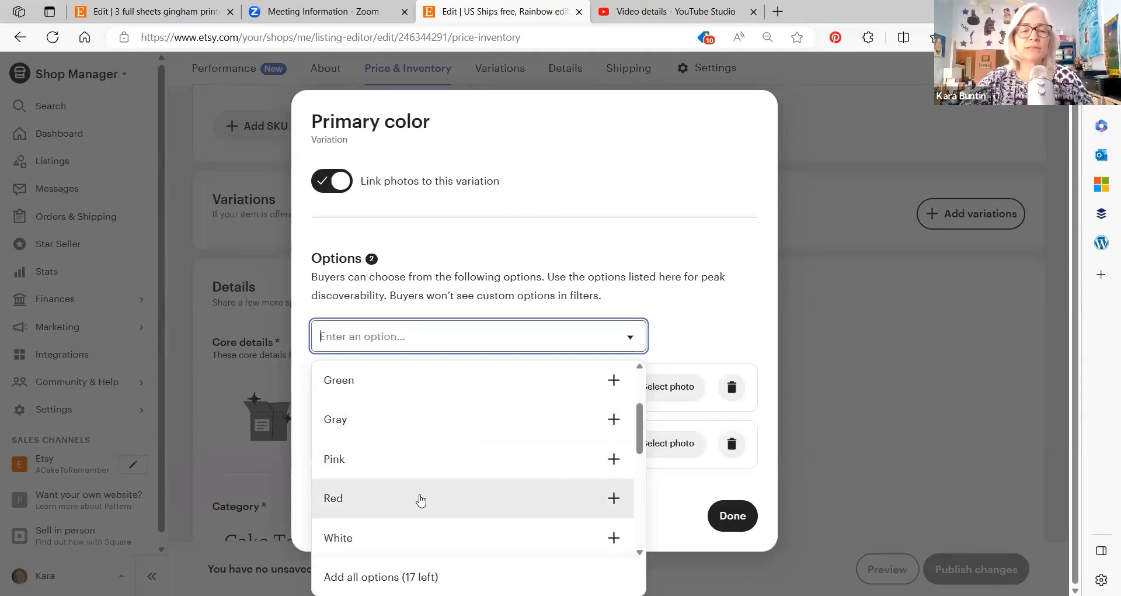
{"action": "left_click", "coordinate": [714, 315]}
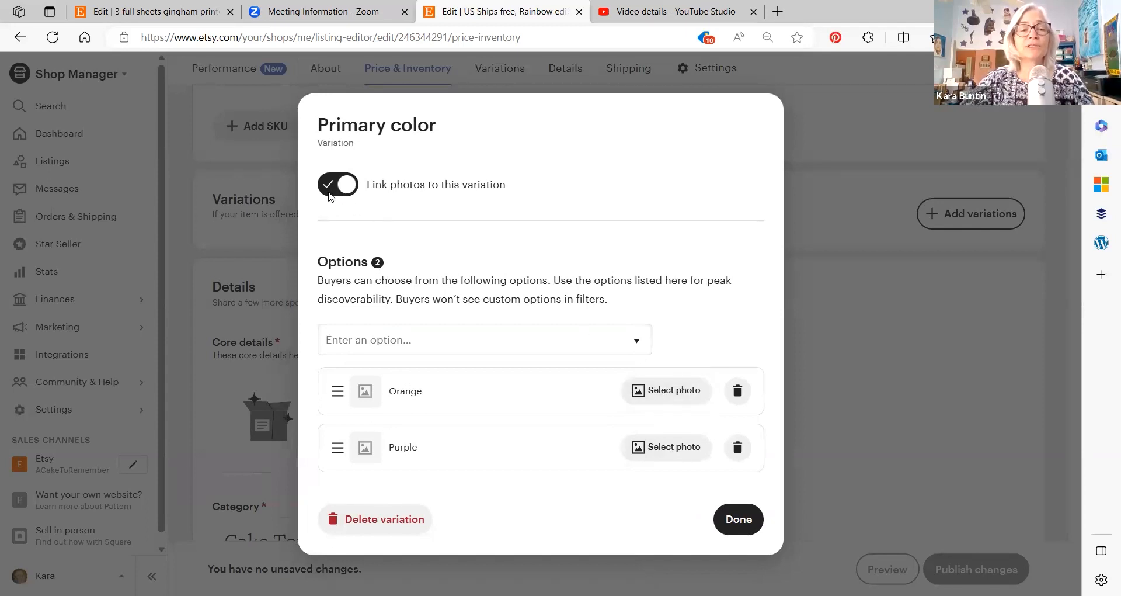
{"action": "left_click", "coordinate": [334, 187]}
{"action": "left_click", "coordinate": [691, 366]}
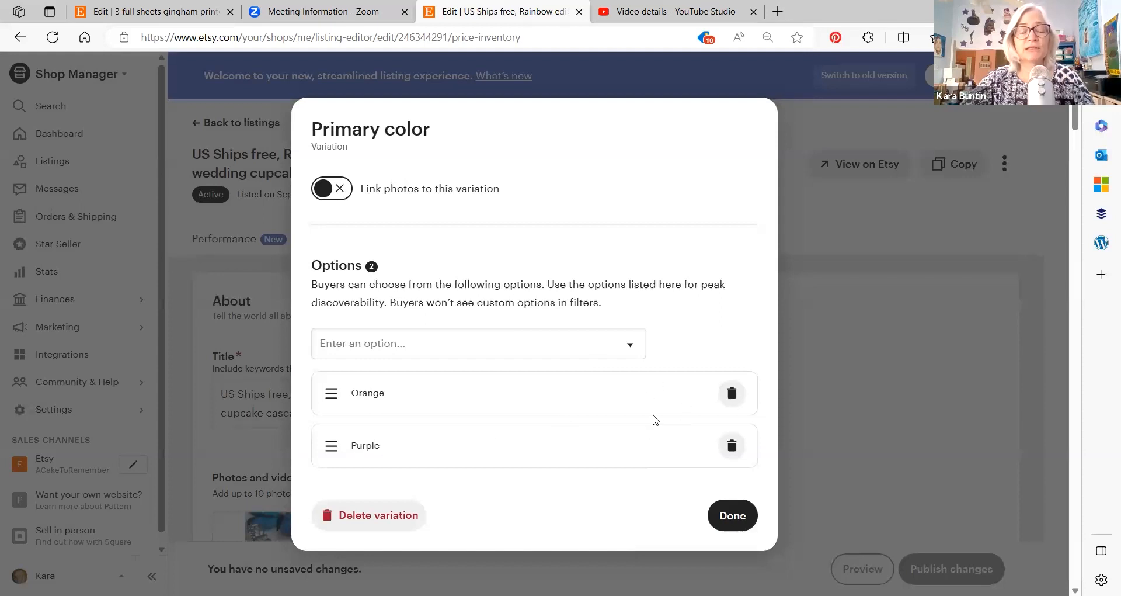
{"action": "left_click", "coordinate": [336, 193]}
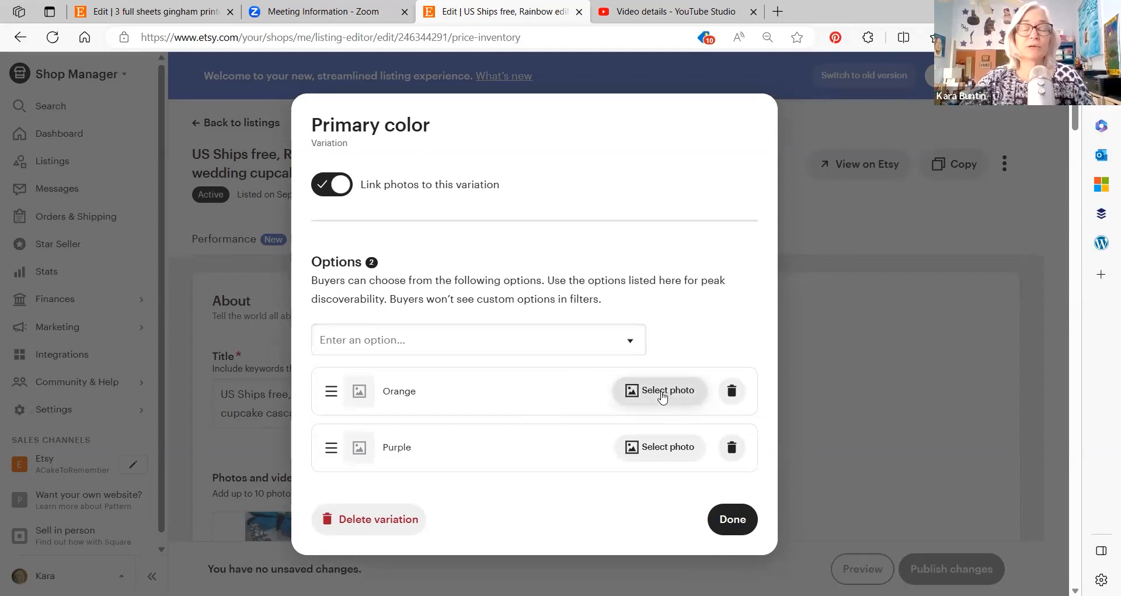
Step: Link the orange butterfly photo to Orange and the purple butterfly photo to Purple, finishing the Primary color variation
{"action": "left_click", "coordinate": [661, 397]}
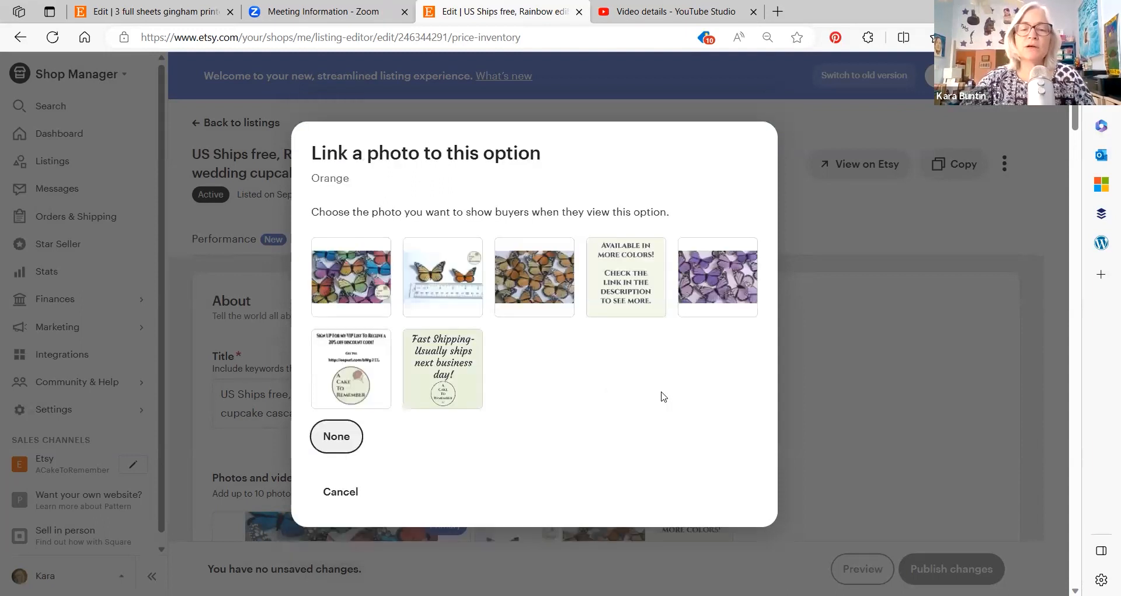
{"action": "left_click", "coordinate": [522, 283]}
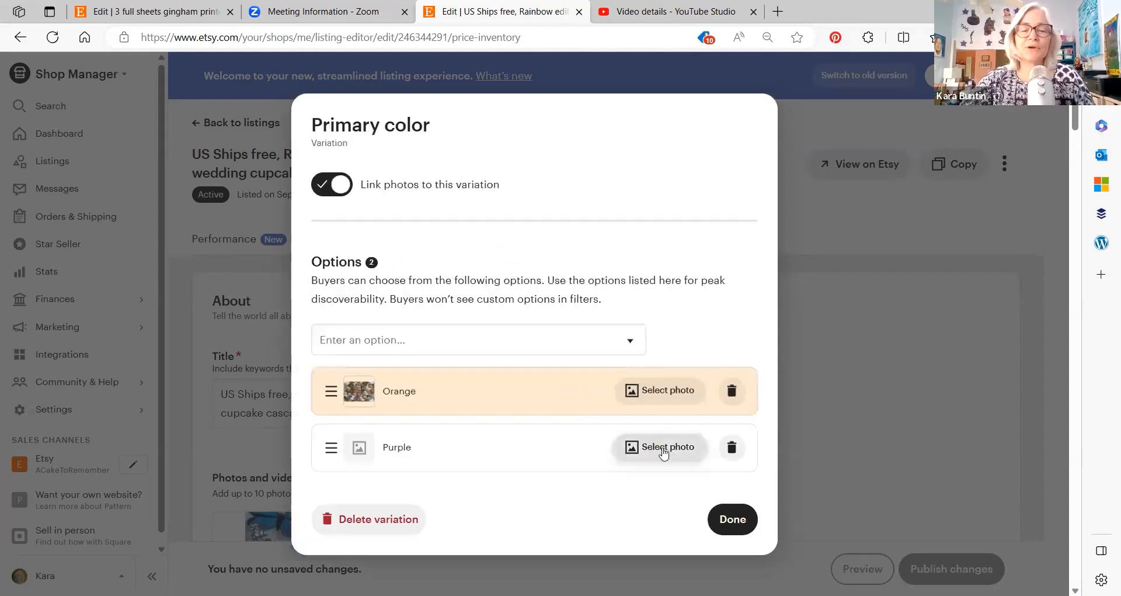
{"action": "left_click", "coordinate": [664, 454]}
{"action": "left_click", "coordinate": [687, 310]}
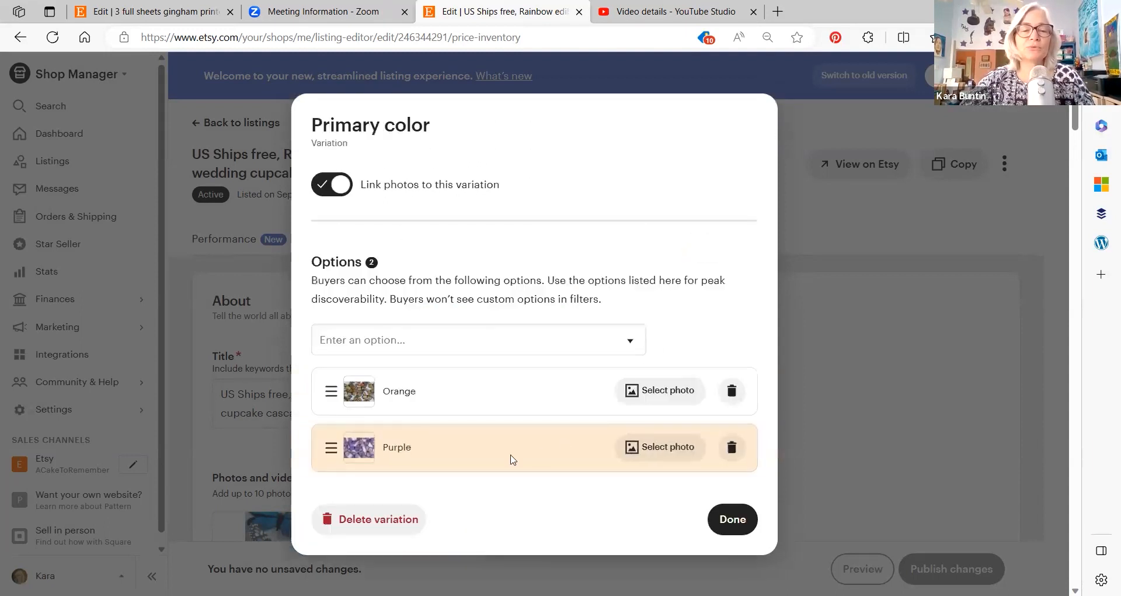
{"action": "left_click", "coordinate": [737, 523]}
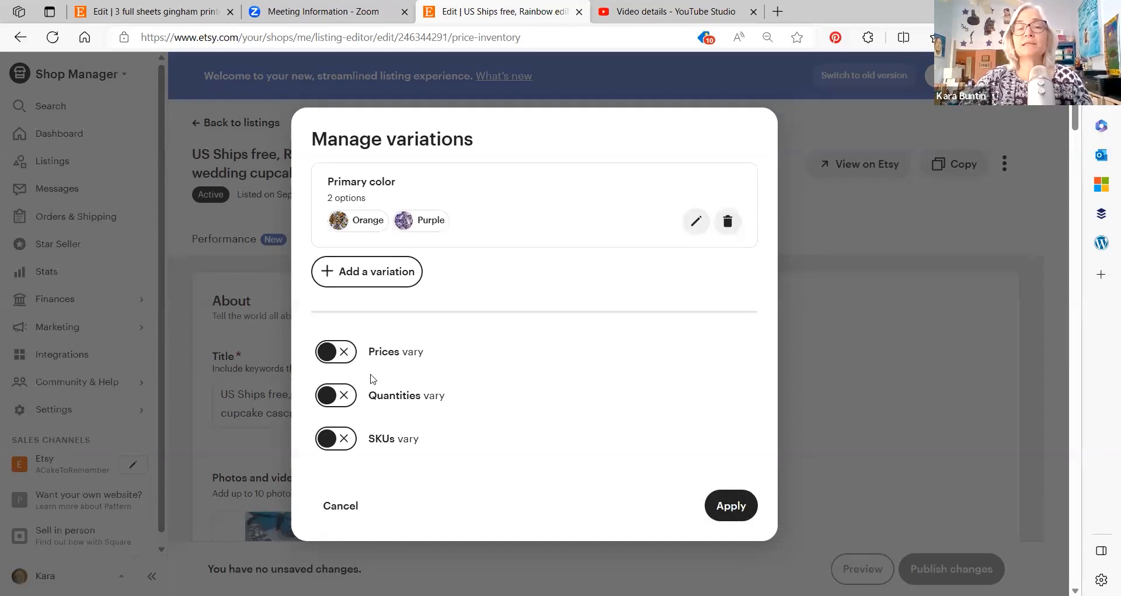
{"action": "left_click", "coordinate": [344, 351]}
{"action": "left_click", "coordinate": [339, 396]}
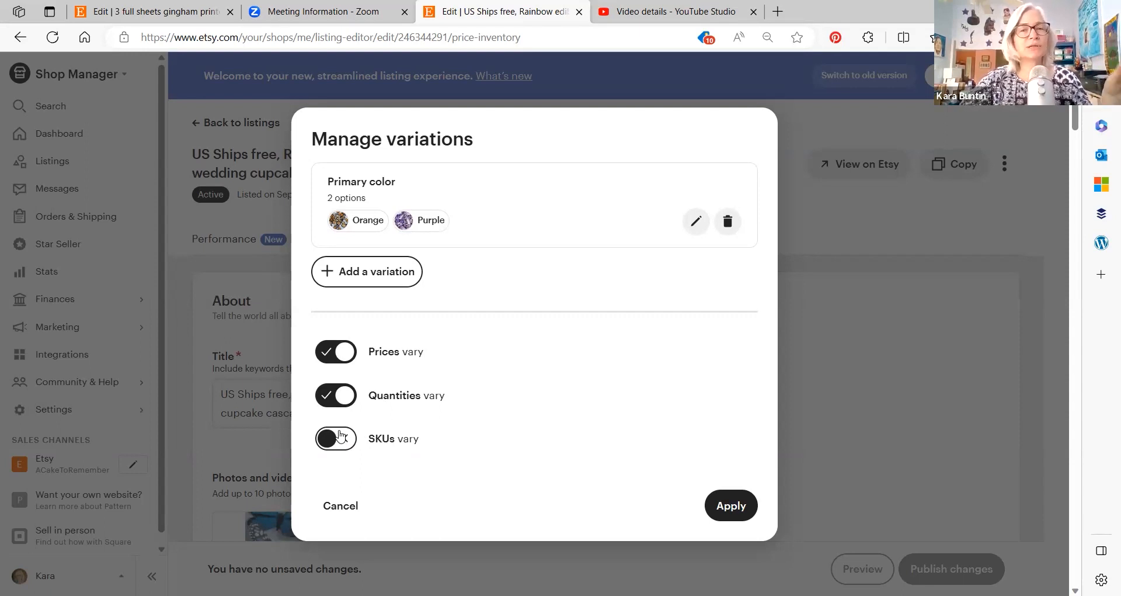
{"action": "left_click", "coordinate": [345, 442]}
{"action": "left_click", "coordinate": [327, 442]}
{"action": "left_click", "coordinate": [334, 398]}
{"action": "left_click", "coordinate": [341, 358]}
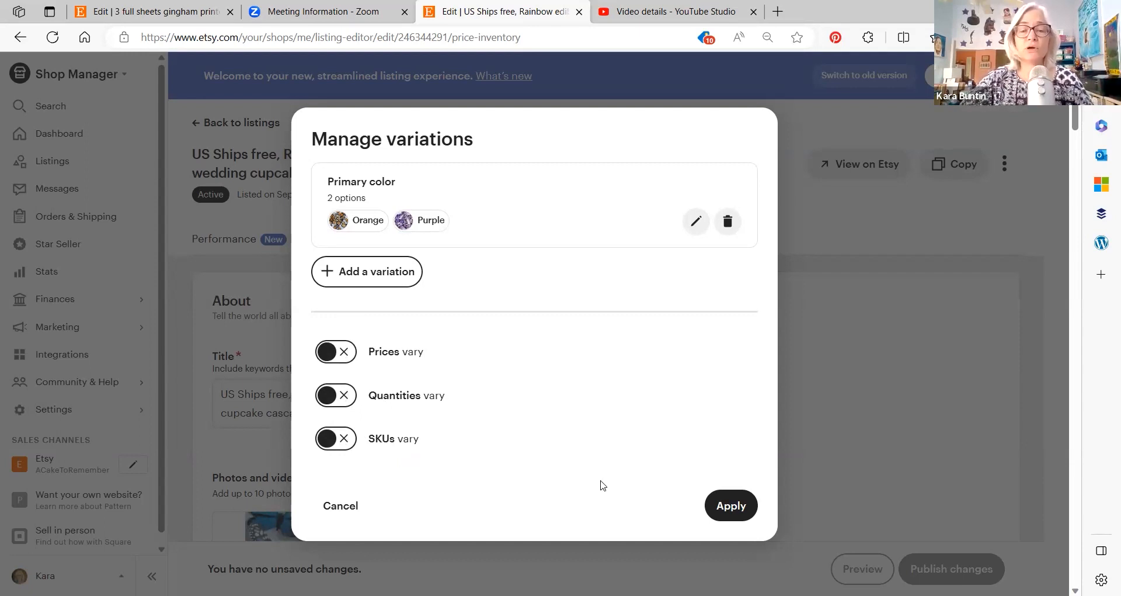
Step: Apply the Primary color variation to the listing
{"action": "left_click", "coordinate": [731, 506]}
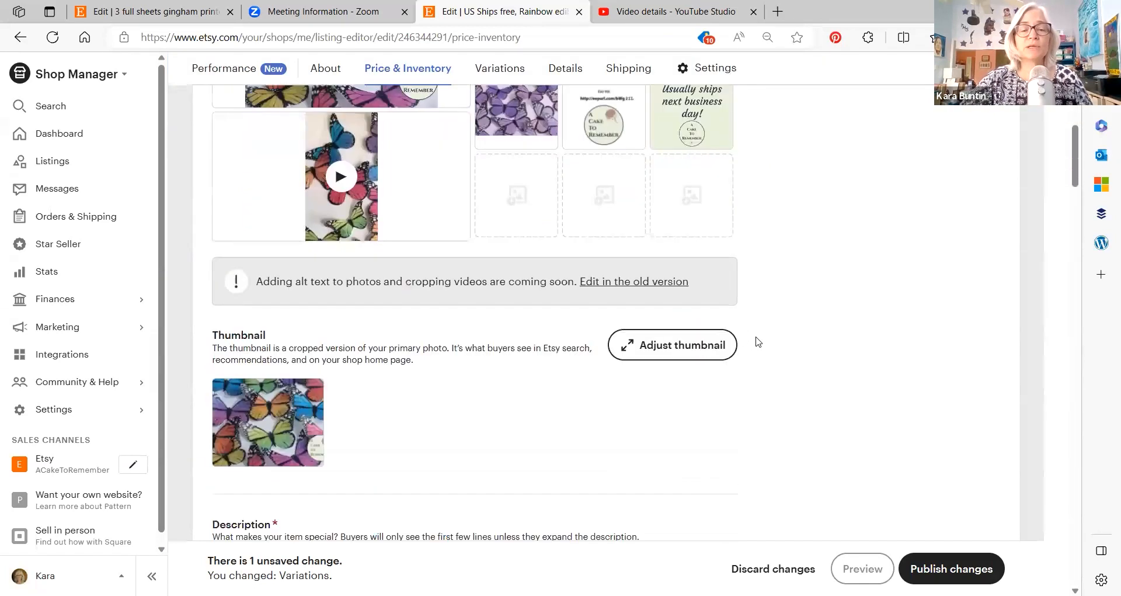
{"action": "scroll", "coordinate": [757, 342], "scroll_direction": "up", "scroll_amount": 1}
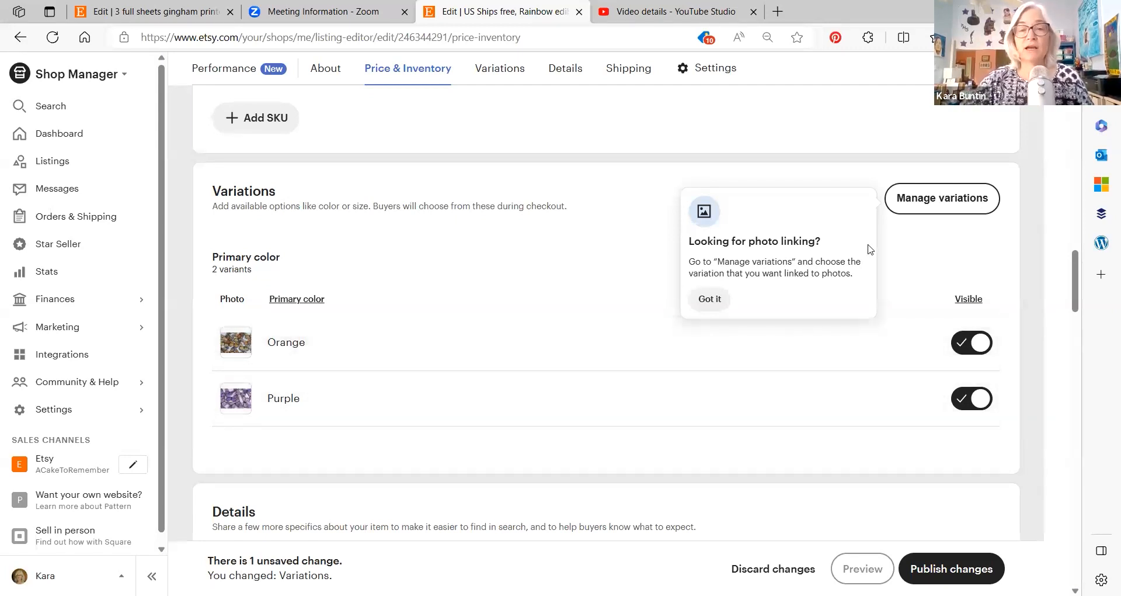
Step: Create a second, custom variation for the listing and name it Pattern
{"action": "left_click", "coordinate": [941, 202]}
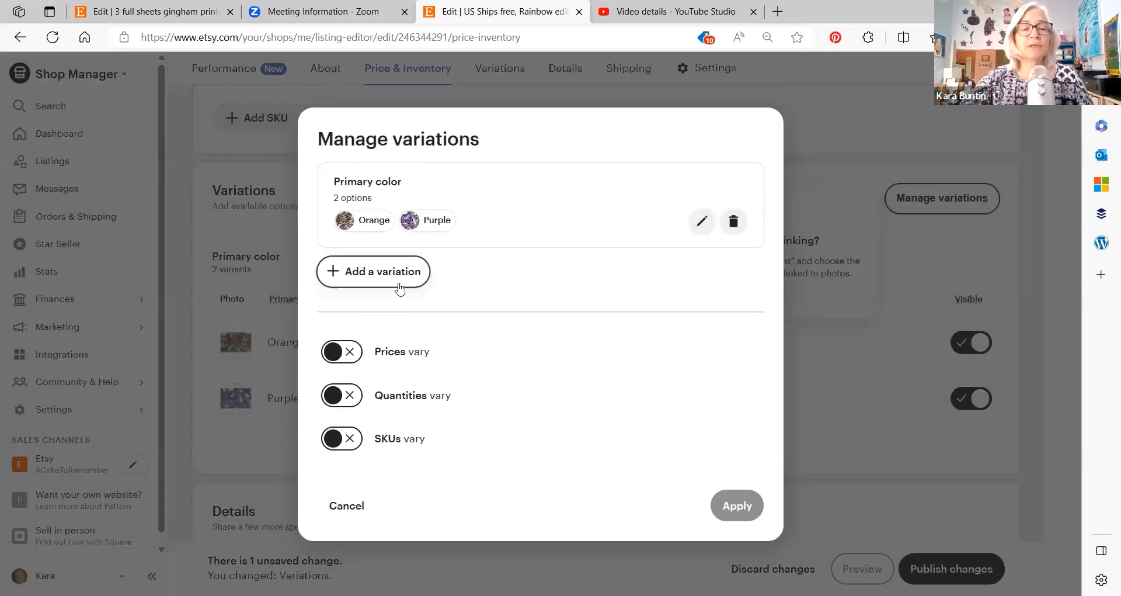
{"action": "left_click", "coordinate": [383, 279]}
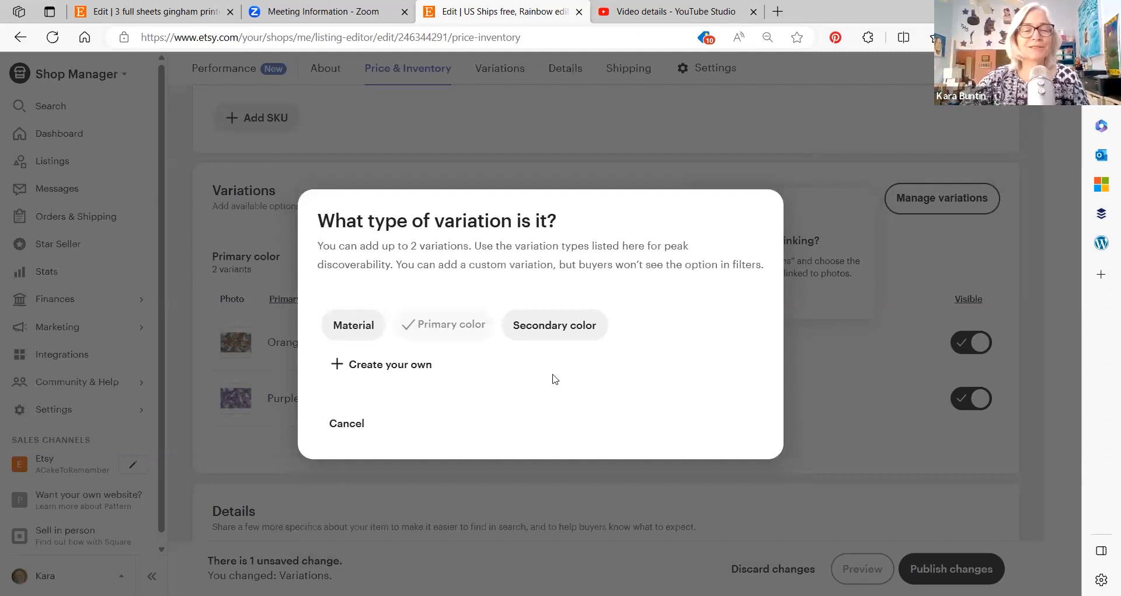
{"action": "left_click", "coordinate": [362, 360]}
{"action": "left_click", "coordinate": [375, 219]}
{"action": "type", "text": "pattern"}
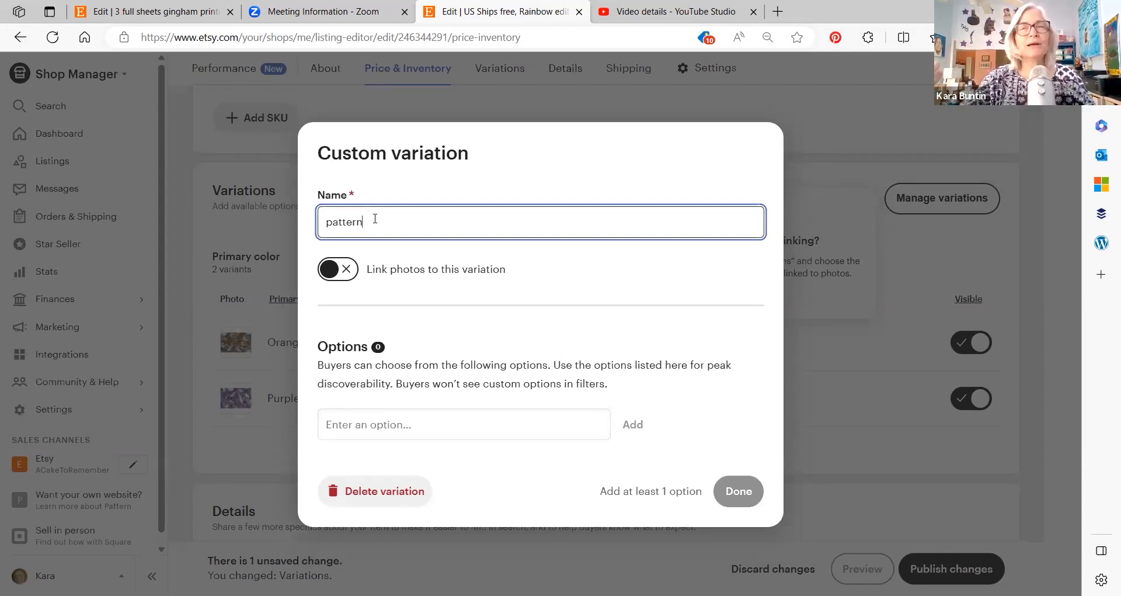
{"action": "key", "text": "BackSpace"}
{"action": "key", "text": "BackSpace"}
{"action": "key", "text": "BackSpace"}
{"action": "key", "text": "BackSpace"}
{"action": "key", "text": "BackSpace"}
{"action": "type", "text": "Patter"}
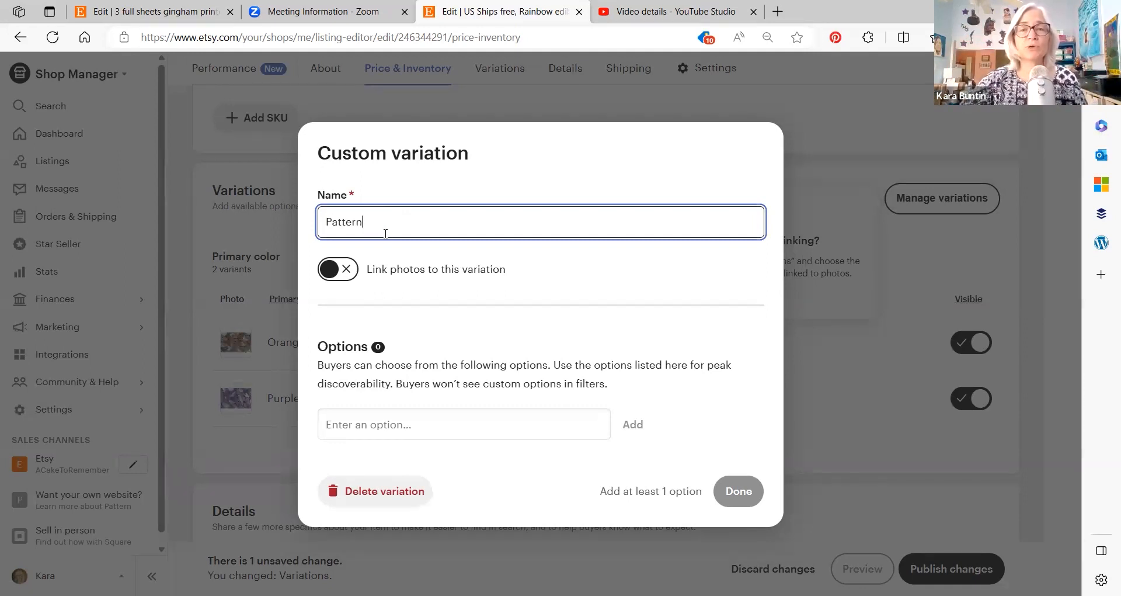
{"action": "left_click", "coordinate": [350, 270]}
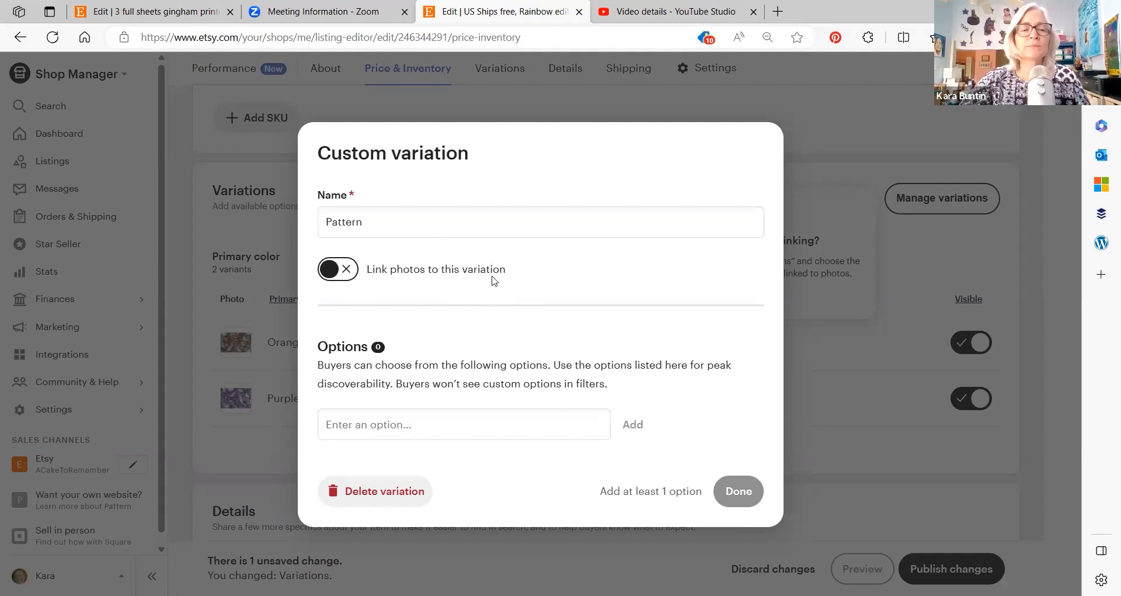
Step: Add monarch and morpho as options of the Pattern variation
{"action": "left_click", "coordinate": [359, 422]}
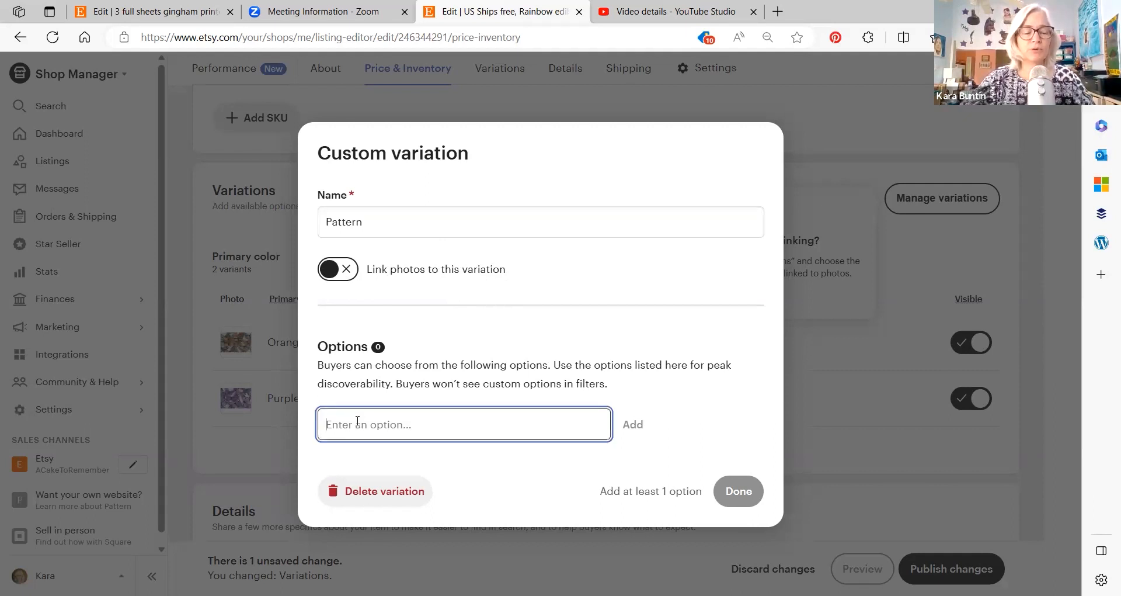
{"action": "type", "text": "monarch"}
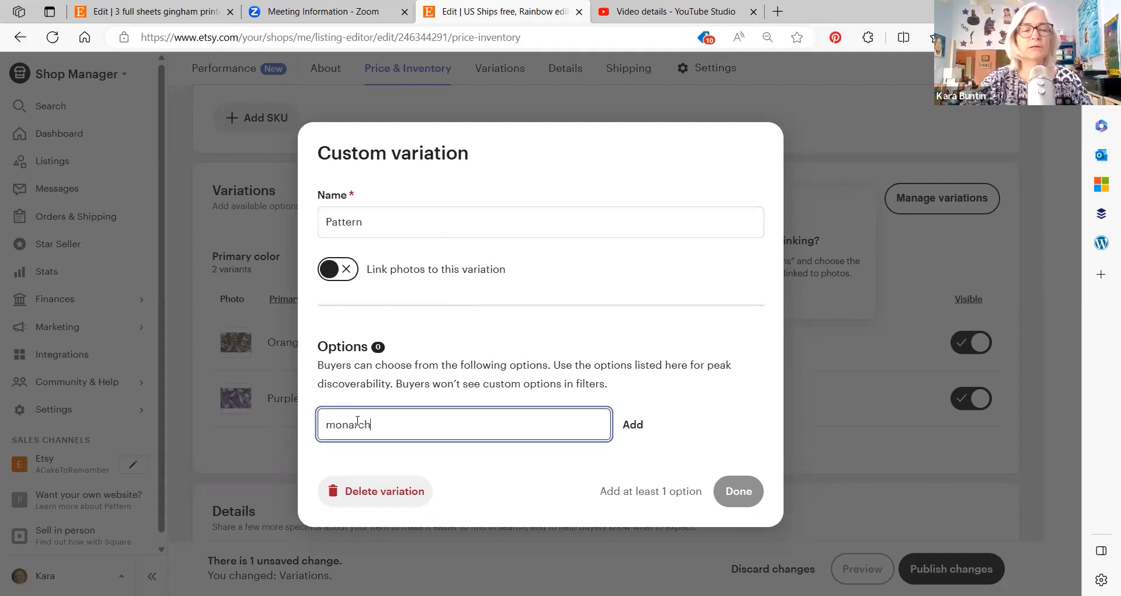
{"action": "left_click", "coordinate": [633, 425]}
{"action": "left_click", "coordinate": [397, 398]}
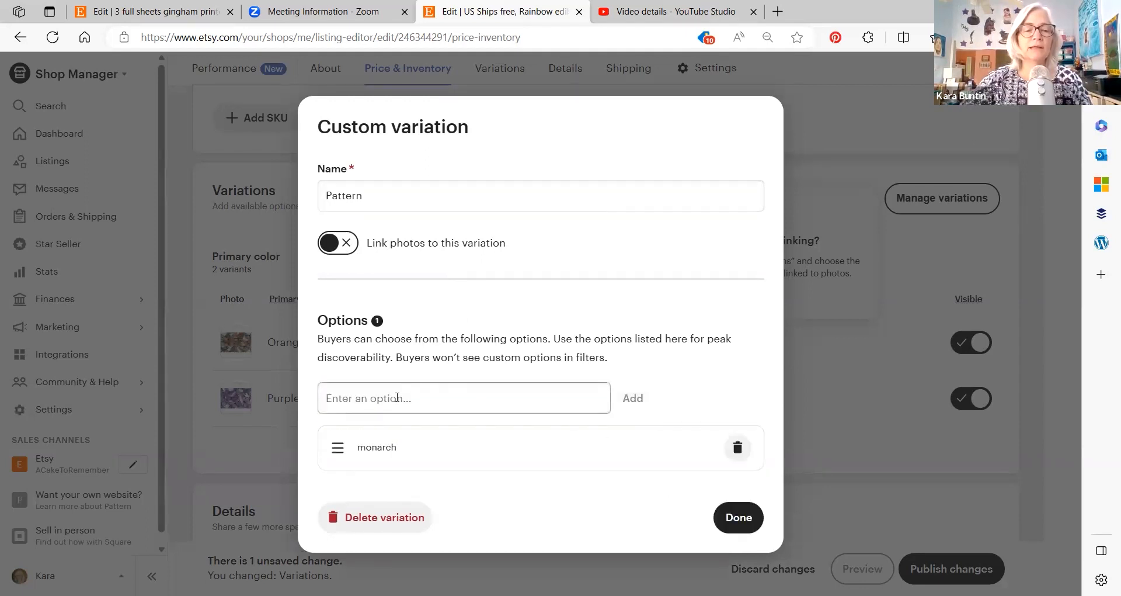
{"action": "type", "text": "mo"}
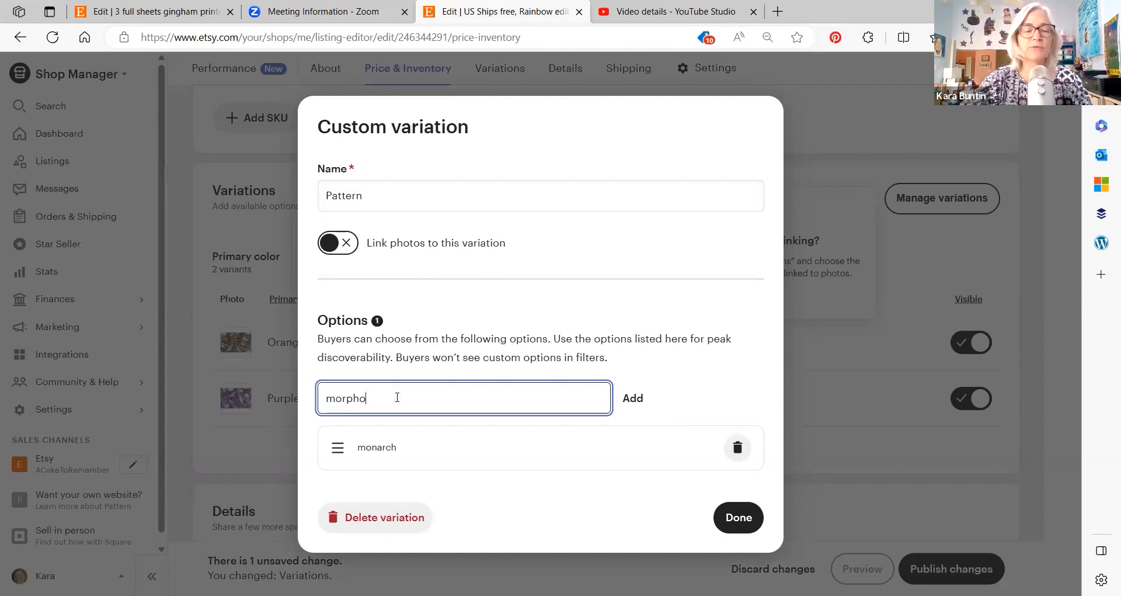
{"action": "type", "text": "rpho"}
{"action": "left_click", "coordinate": [633, 398]}
Step: Add swallowtail as another Pattern option and finish the custom variation
{"action": "left_click", "coordinate": [471, 383]}
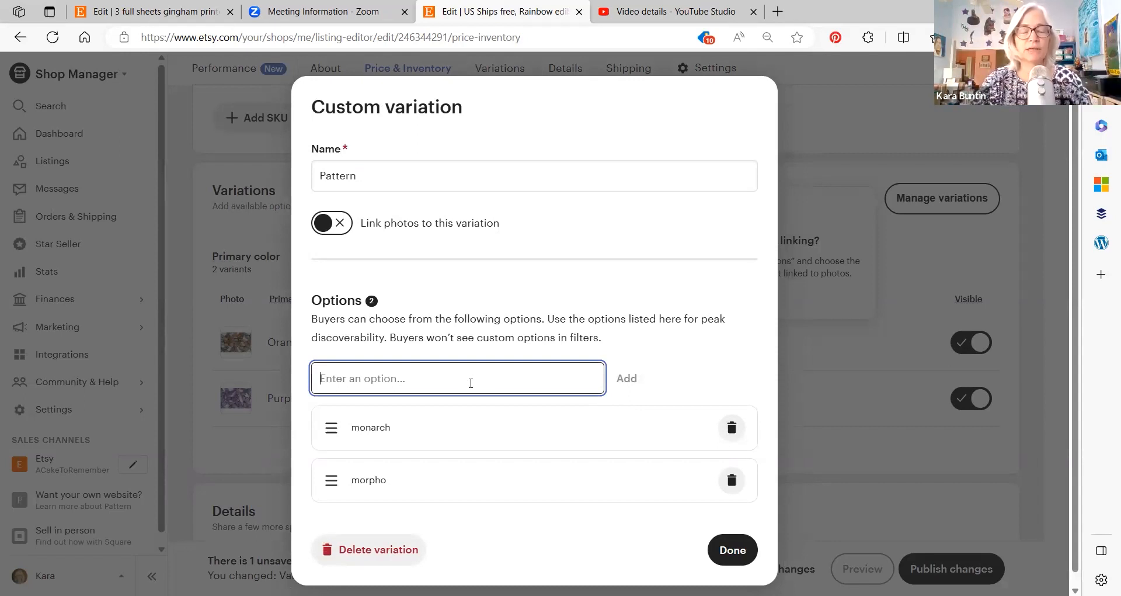
{"action": "type", "text": "swallowta"}
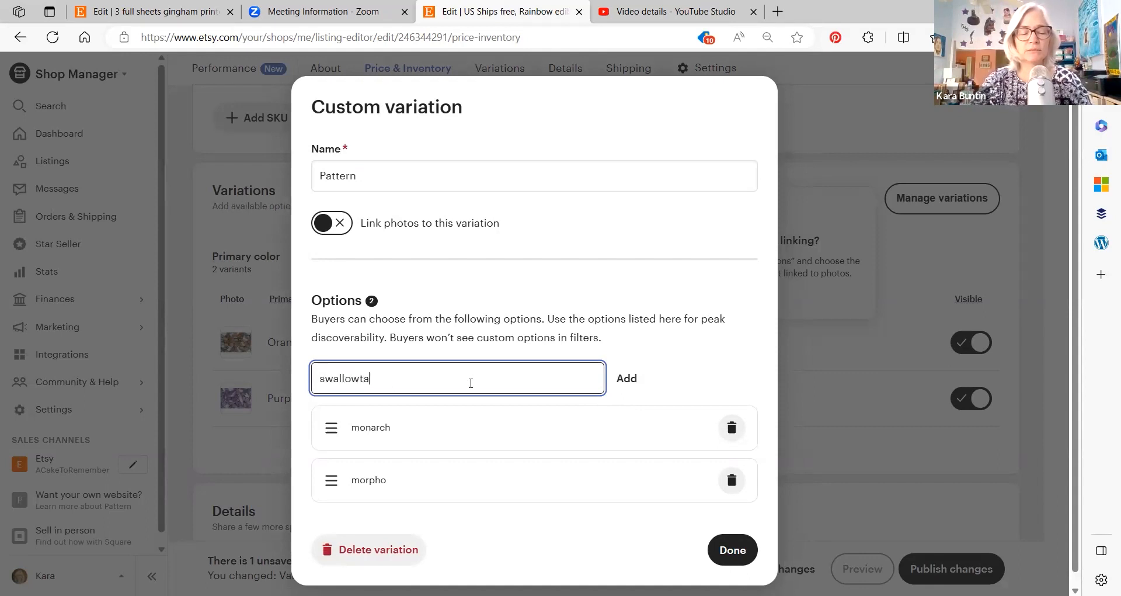
{"action": "type", "text": "il"}
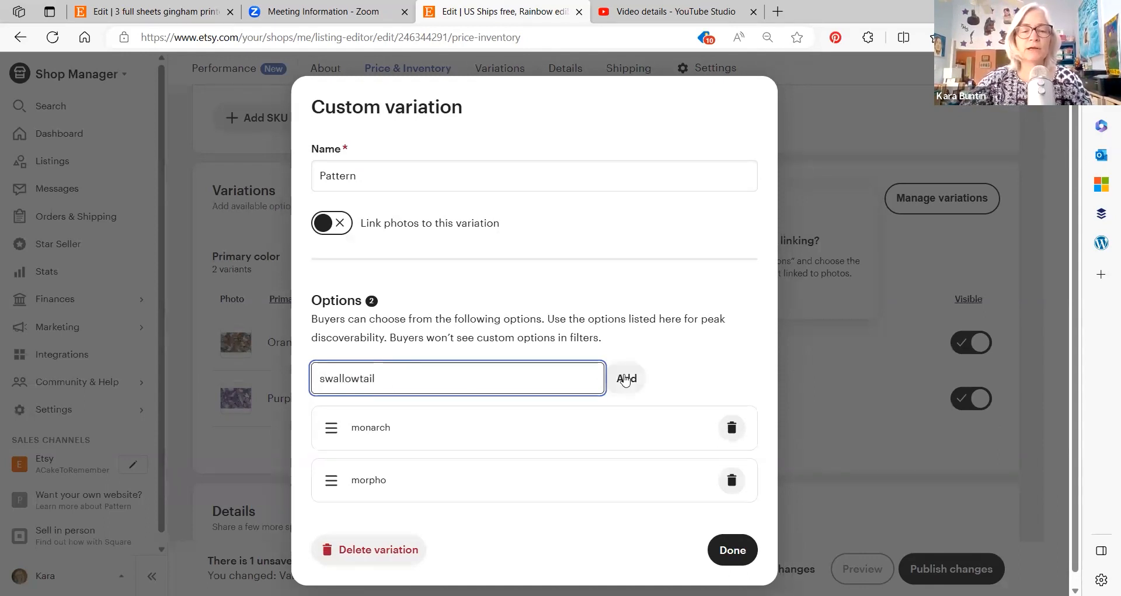
{"action": "left_click", "coordinate": [626, 378]}
{"action": "scroll", "coordinate": [678, 359], "scroll_direction": "down", "scroll_amount": 1}
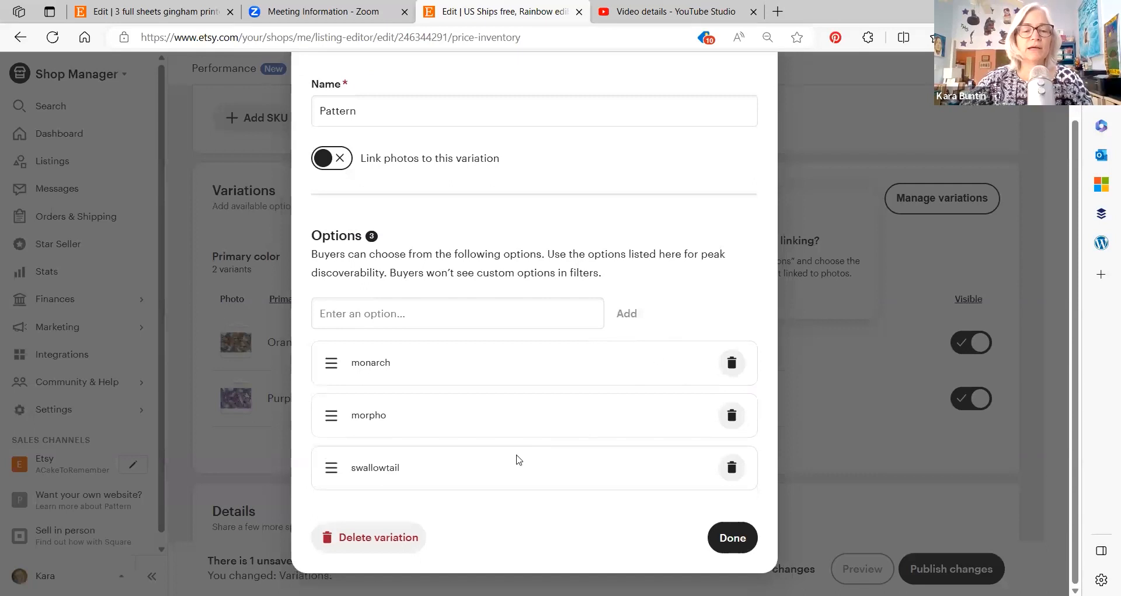
{"action": "scroll", "coordinate": [508, 328], "scroll_direction": "up", "scroll_amount": 1}
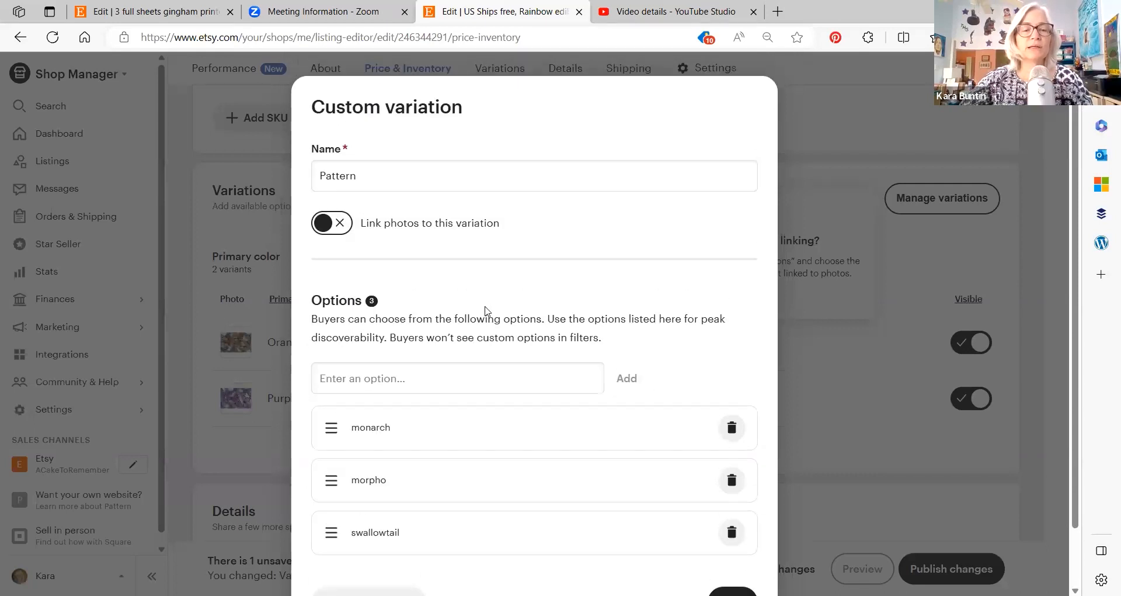
{"action": "scroll", "coordinate": [500, 337], "scroll_direction": "down", "scroll_amount": 1}
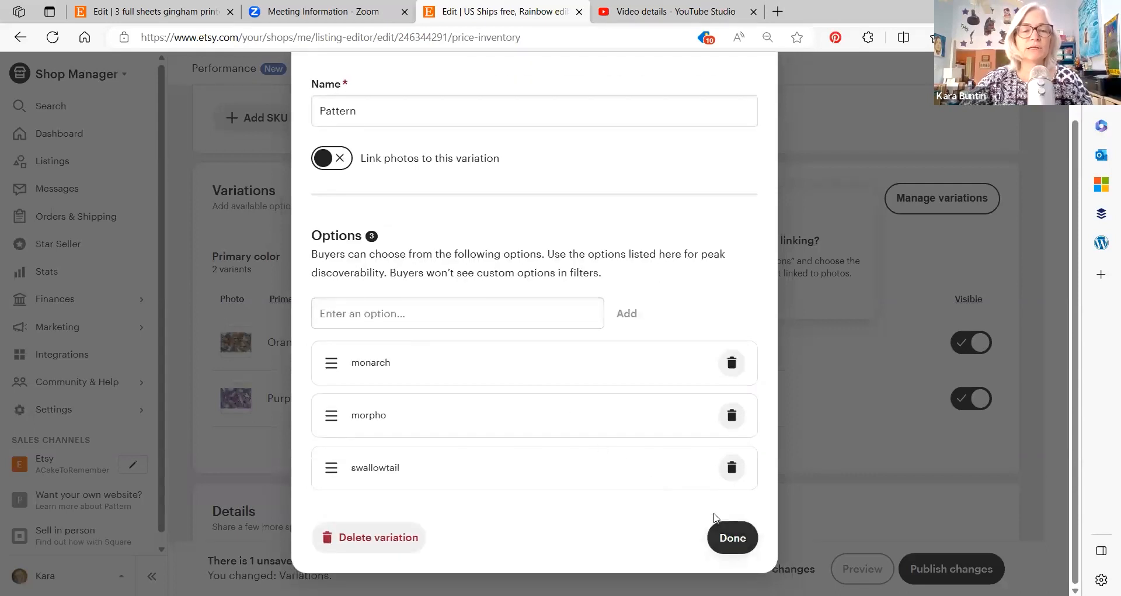
{"action": "left_click", "coordinate": [717, 529]}
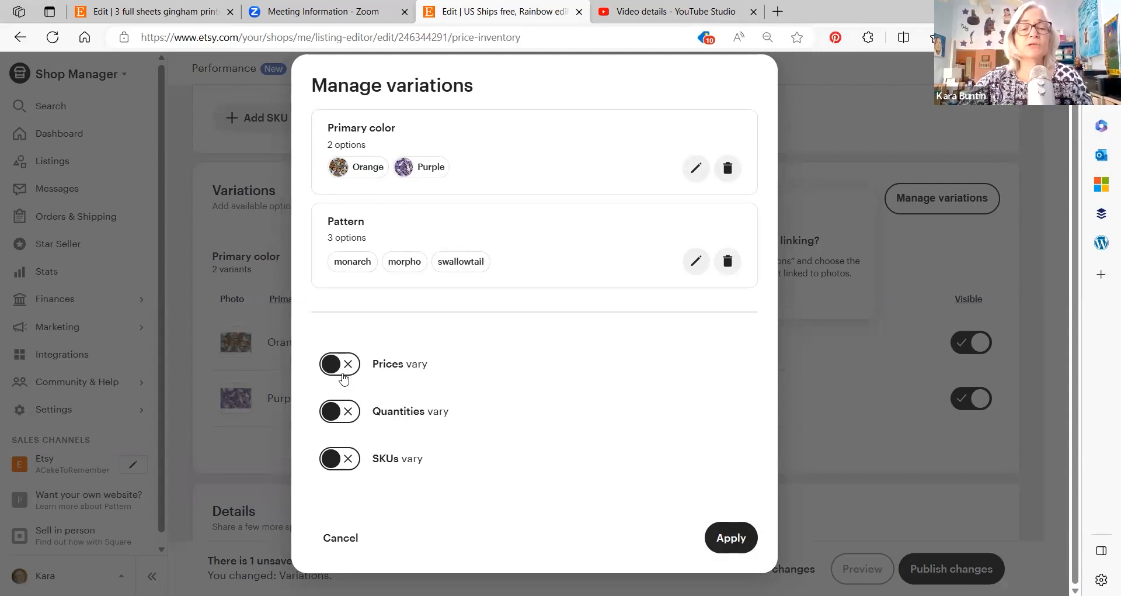
Step: Make prices and quantities vary for each Pattern and apply the variation settings to the listing
{"action": "left_click", "coordinate": [344, 374]}
{"action": "left_click", "coordinate": [343, 416]}
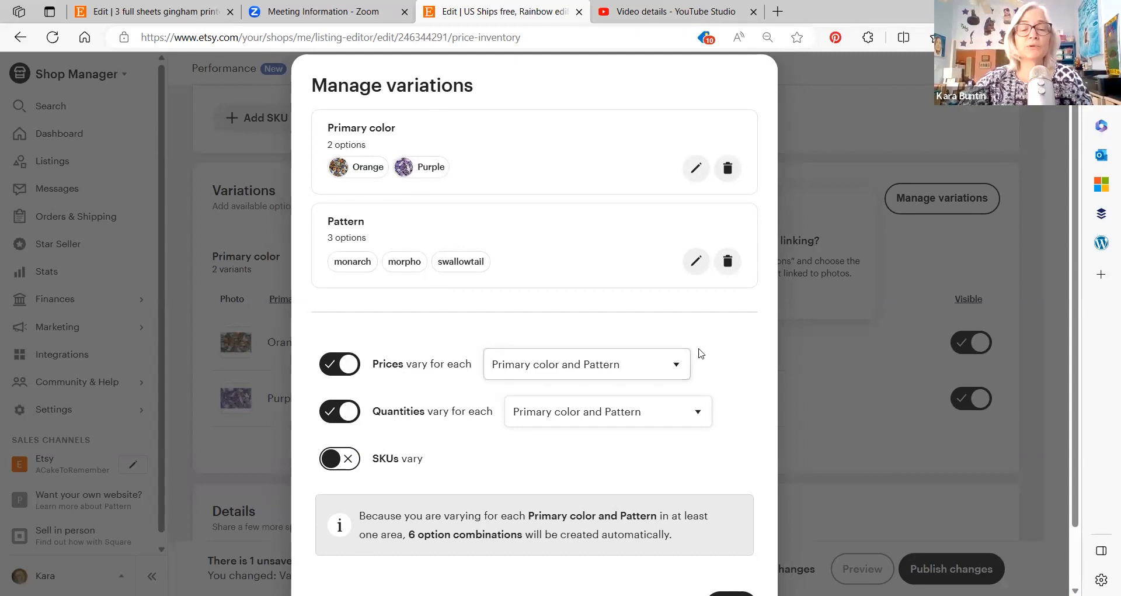
{"action": "left_click", "coordinate": [675, 368]}
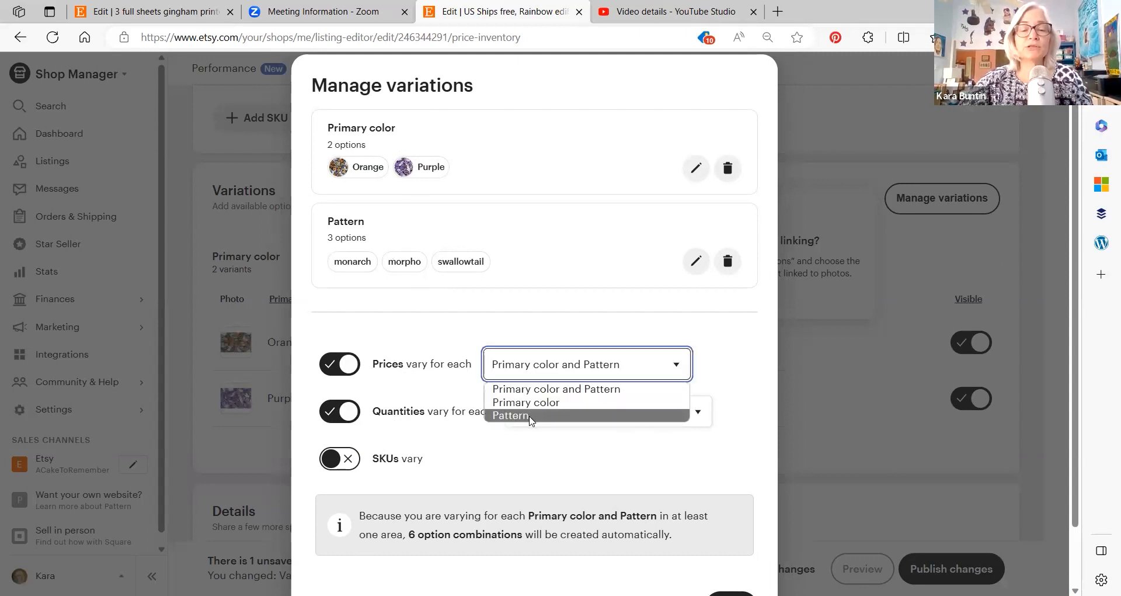
{"action": "left_click", "coordinate": [530, 417]}
{"action": "left_click", "coordinate": [673, 419]}
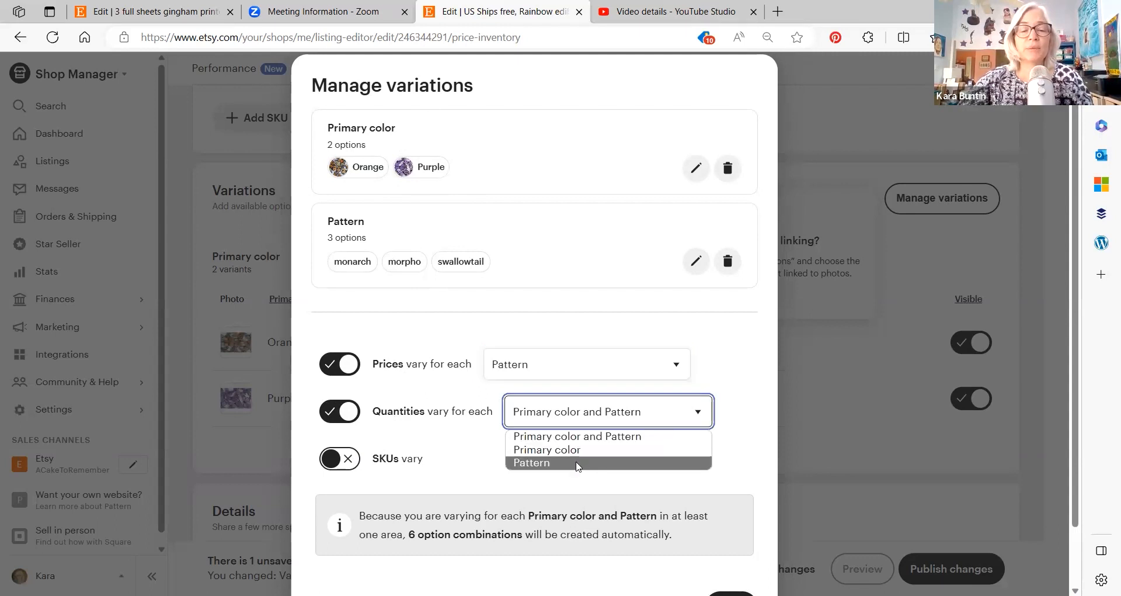
{"action": "left_click", "coordinate": [578, 465]}
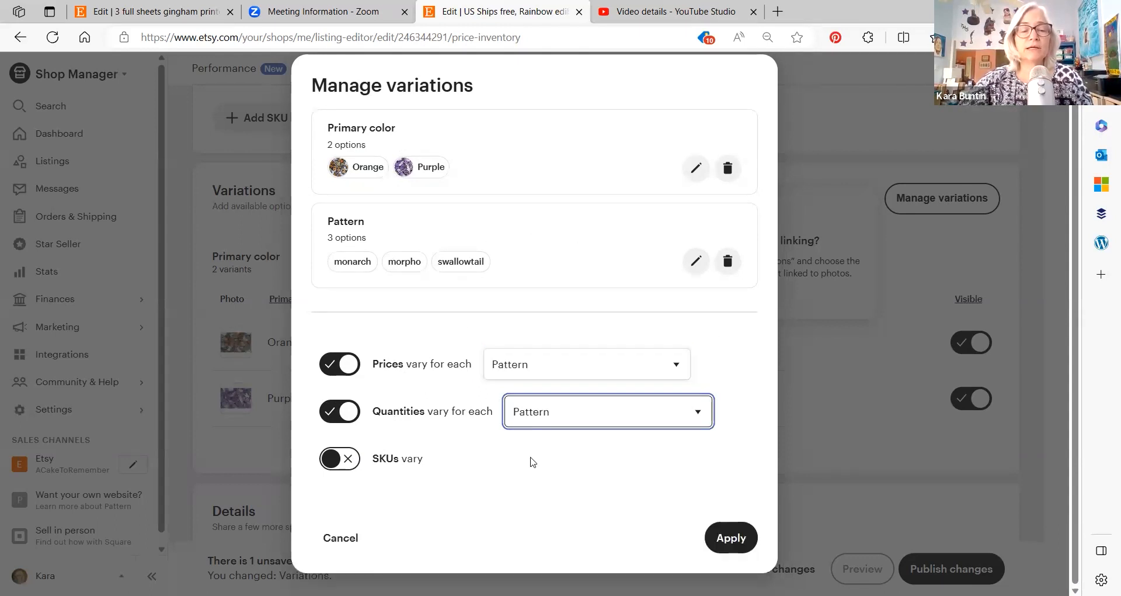
{"action": "left_click", "coordinate": [731, 537]}
Step: Set the monarch pattern's price to $12.00 and its quantity to 3
{"action": "scroll", "coordinate": [601, 391], "scroll_direction": "down", "scroll_amount": 3}
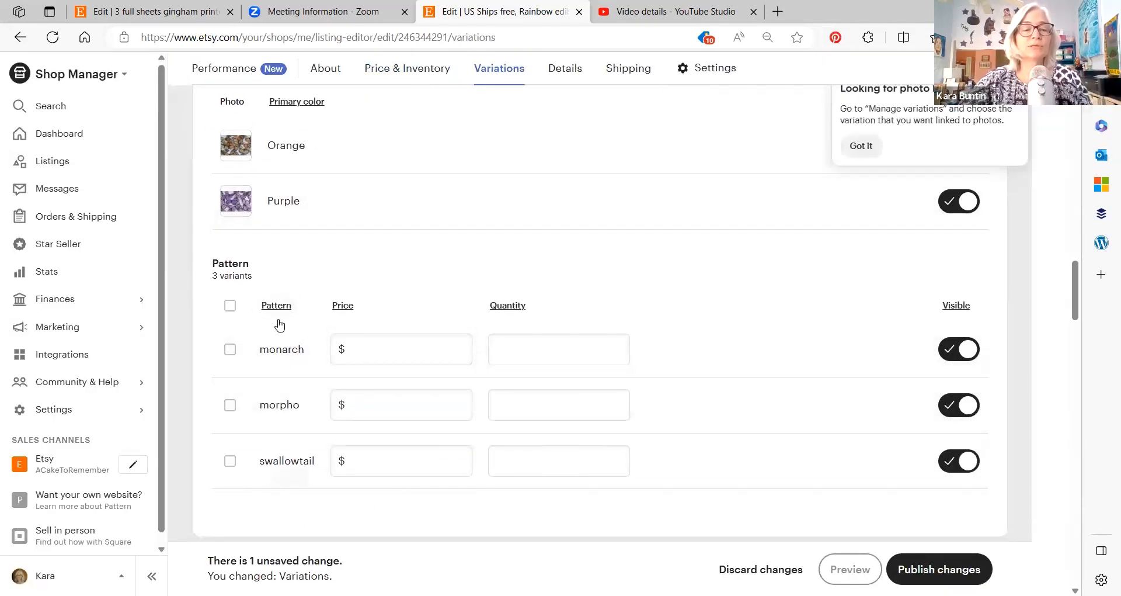
{"action": "left_click", "coordinate": [513, 353]}
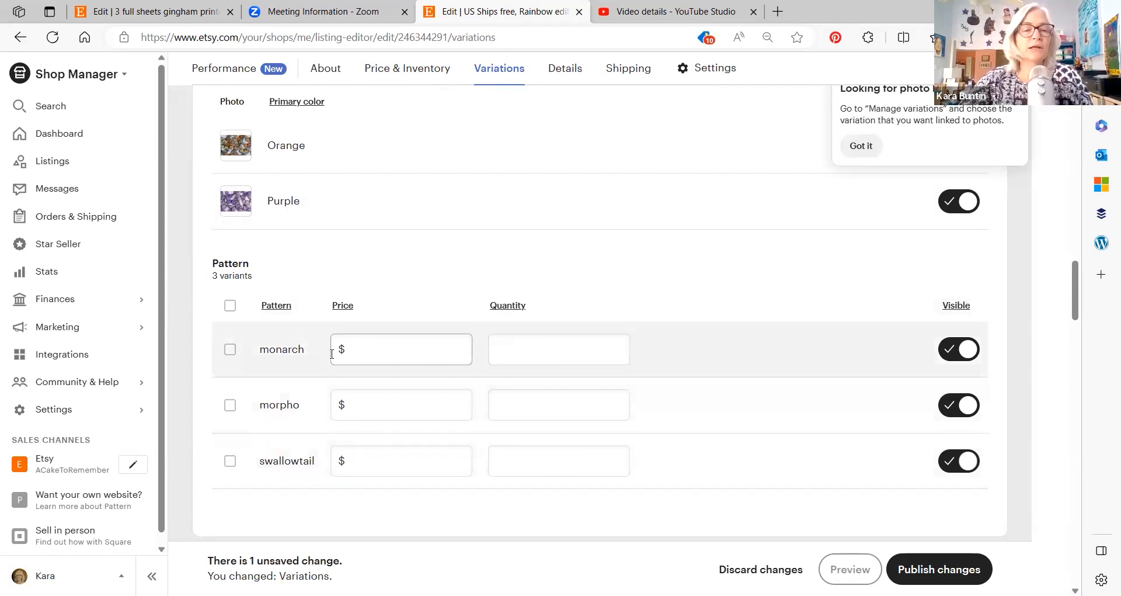
{"action": "left_click", "coordinate": [374, 348]}
{"action": "type", "text": "12"}
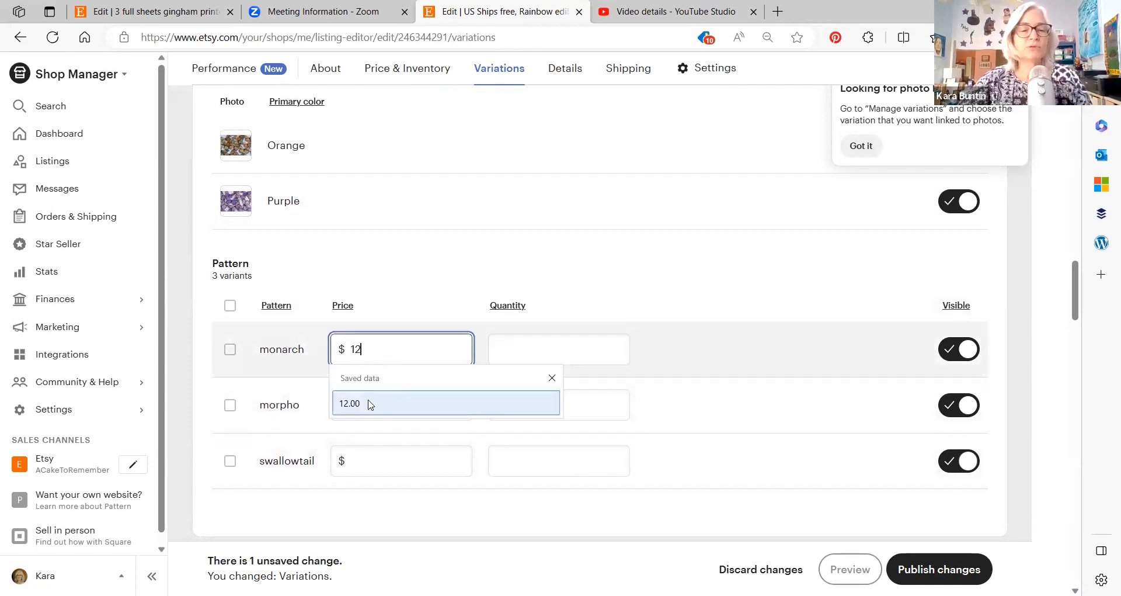
{"action": "left_click", "coordinate": [498, 351]}
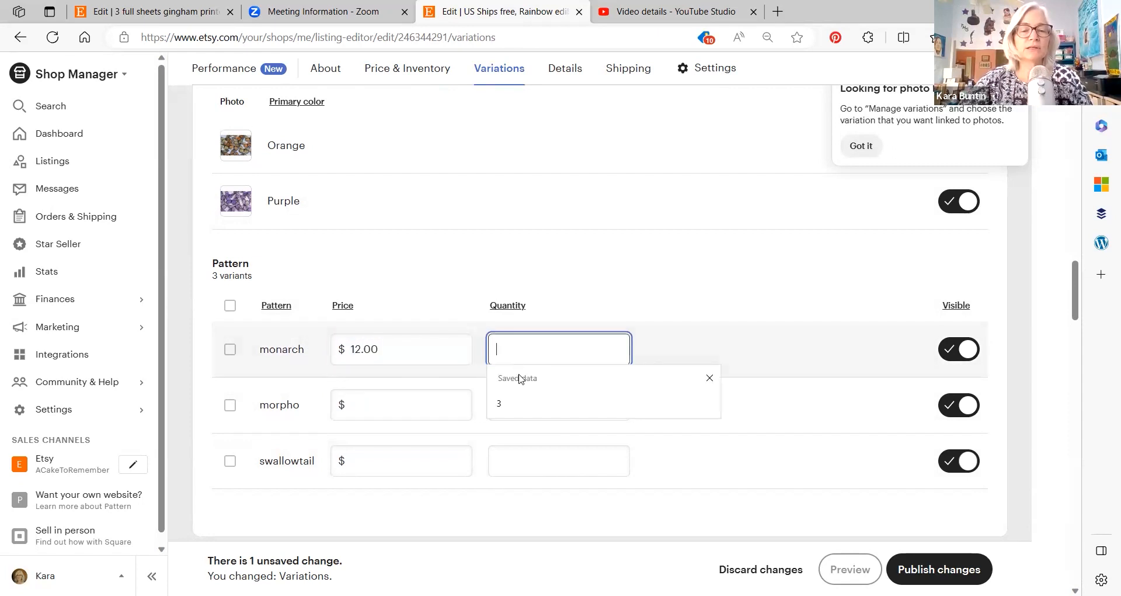
{"action": "left_click", "coordinate": [502, 401]}
Step: Price morpho at $15.00 with quantity 2, and swallowtail at $14.00 with quantity 1
{"action": "left_click", "coordinate": [373, 403]}
{"action": "type", "text": "15"}
{"action": "left_click", "coordinate": [495, 412]}
{"action": "type", "text": "2"}
{"action": "left_click", "coordinate": [384, 470]}
{"action": "type", "text": "14"}
{"action": "left_click", "coordinate": [531, 453]}
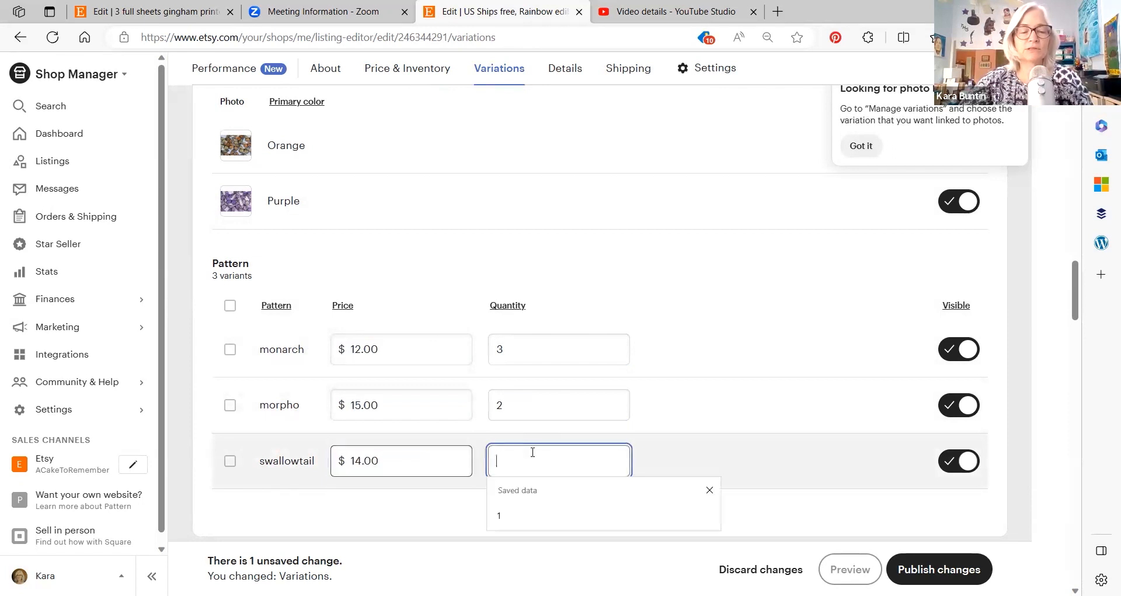
{"action": "type", "text": "1"}
{"action": "left_click", "coordinate": [671, 400]}
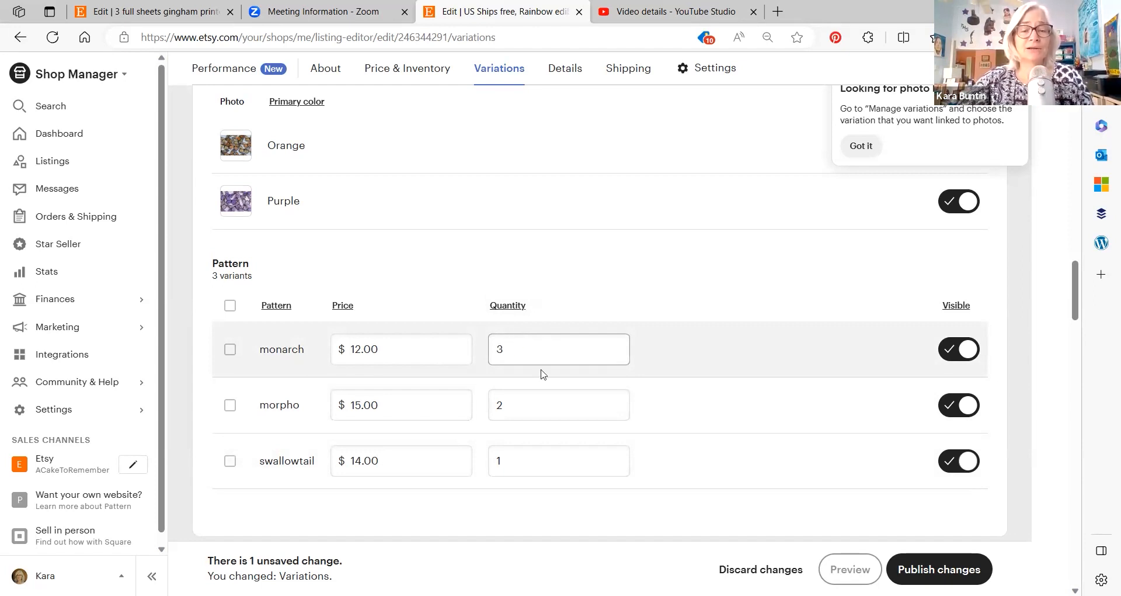
Step: Review the Primary color and Pattern variations and publish the listing changes
{"action": "scroll", "coordinate": [811, 473], "scroll_direction": "down", "scroll_amount": 2}
{"action": "scroll", "coordinate": [858, 441], "scroll_direction": "up", "scroll_amount": 3}
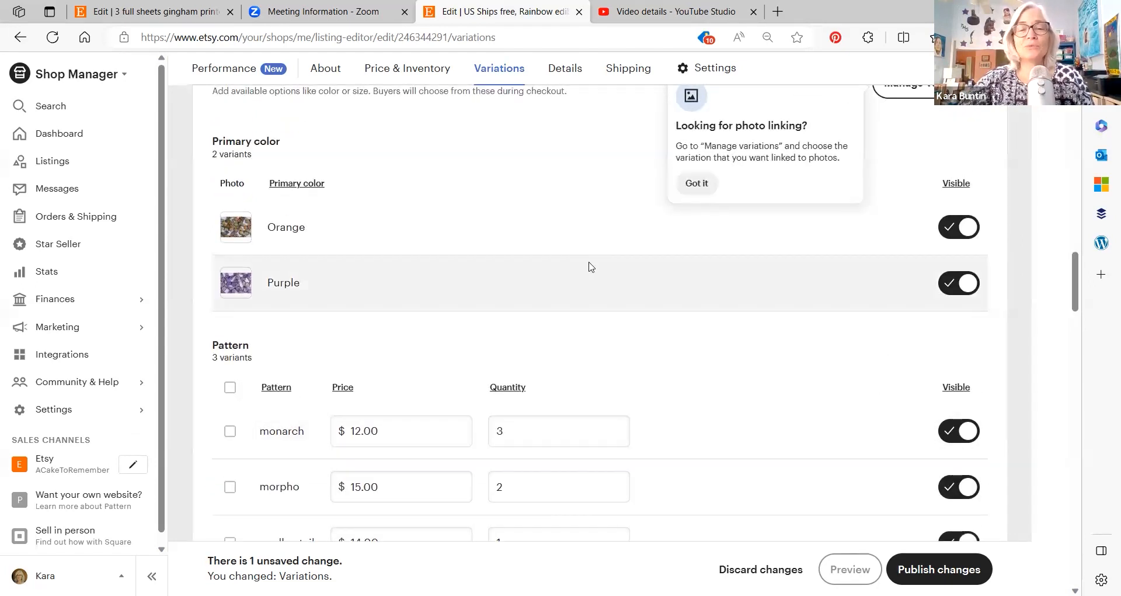
{"action": "scroll", "coordinate": [630, 393], "scroll_direction": "down", "scroll_amount": 3}
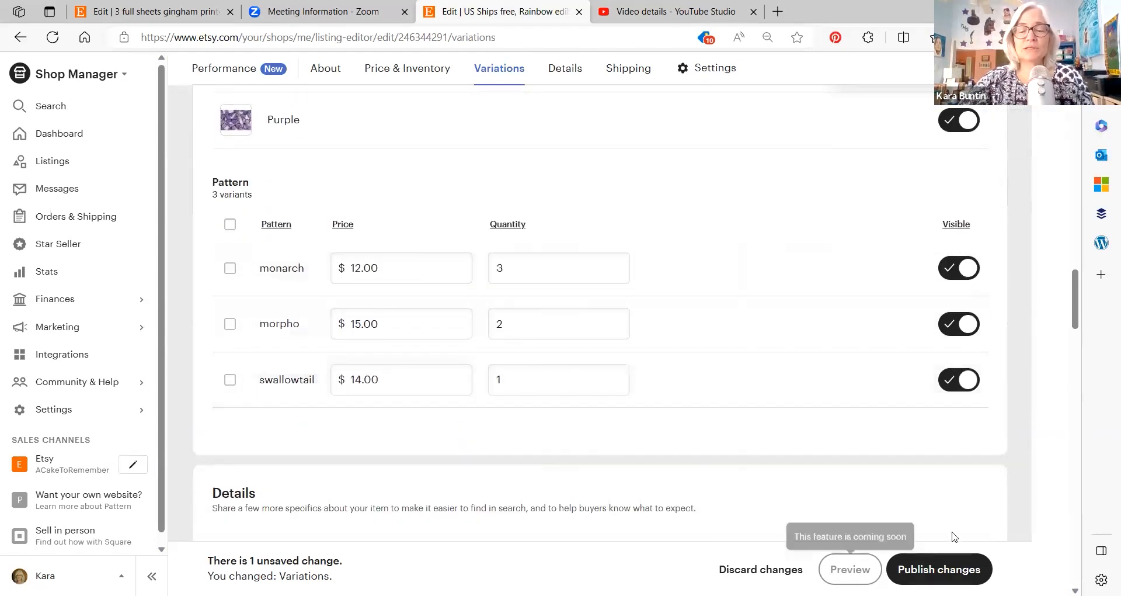
{"action": "left_click", "coordinate": [938, 569]}
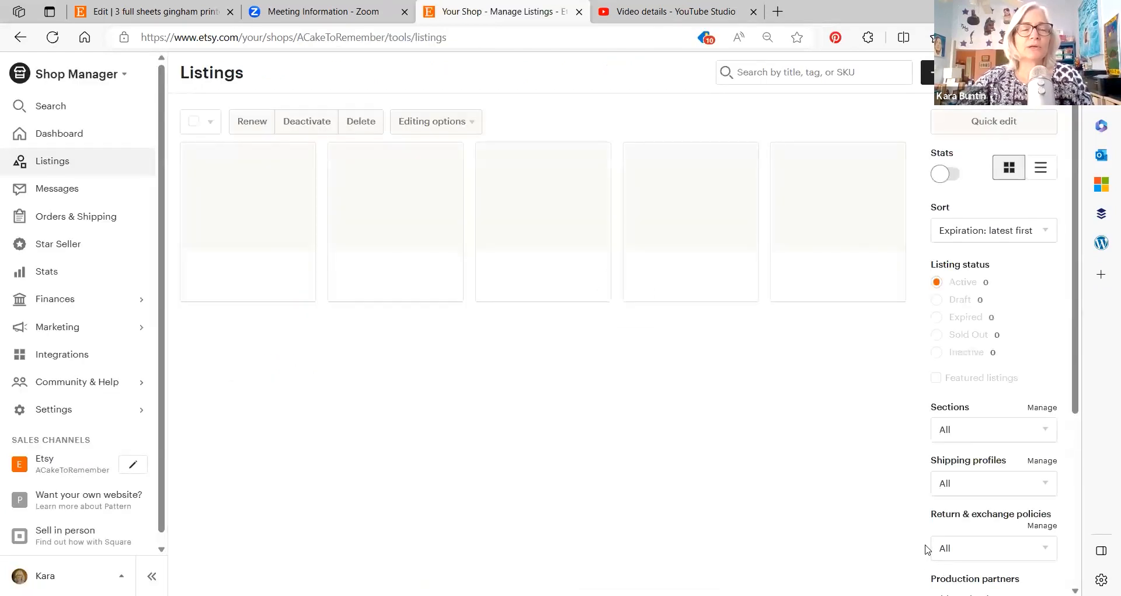
Step: Find the rainbow edible butterflies listing in the shop's listings and view its public page on Etsy
{"action": "scroll", "coordinate": [739, 483], "scroll_direction": "down", "scroll_amount": 3}
{"action": "left_click", "coordinate": [735, 445]}
{"action": "left_click", "coordinate": [672, 482]}
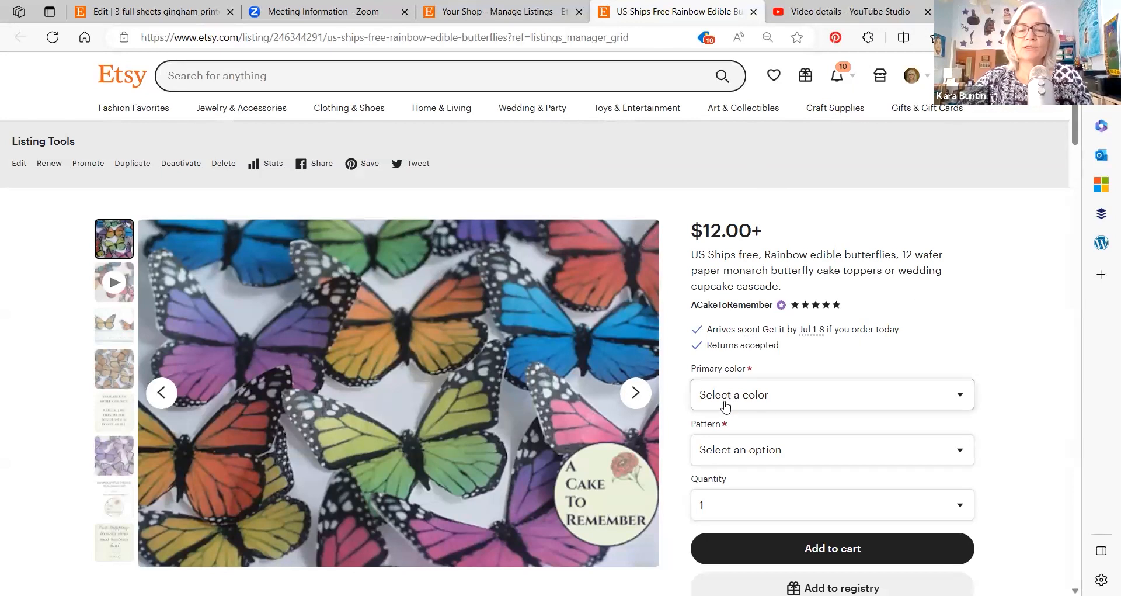
Step: Check the Pattern choices and their prices on the public listing page
{"action": "left_click", "coordinate": [754, 451]}
{"action": "scroll", "coordinate": [759, 254], "scroll_direction": "down", "scroll_amount": 3}
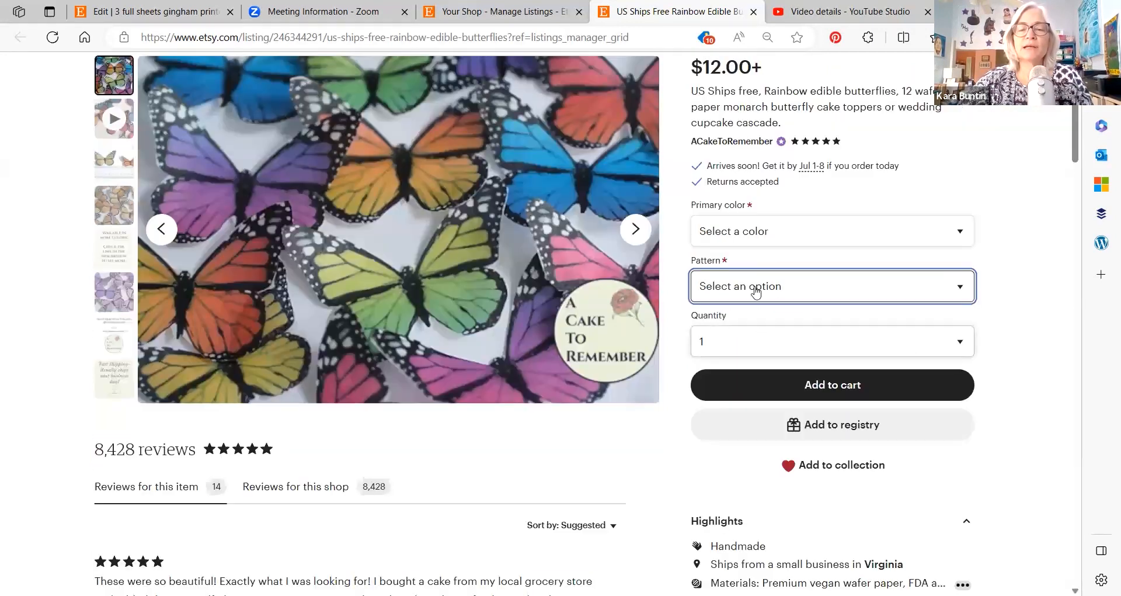
{"action": "left_click", "coordinate": [756, 290]}
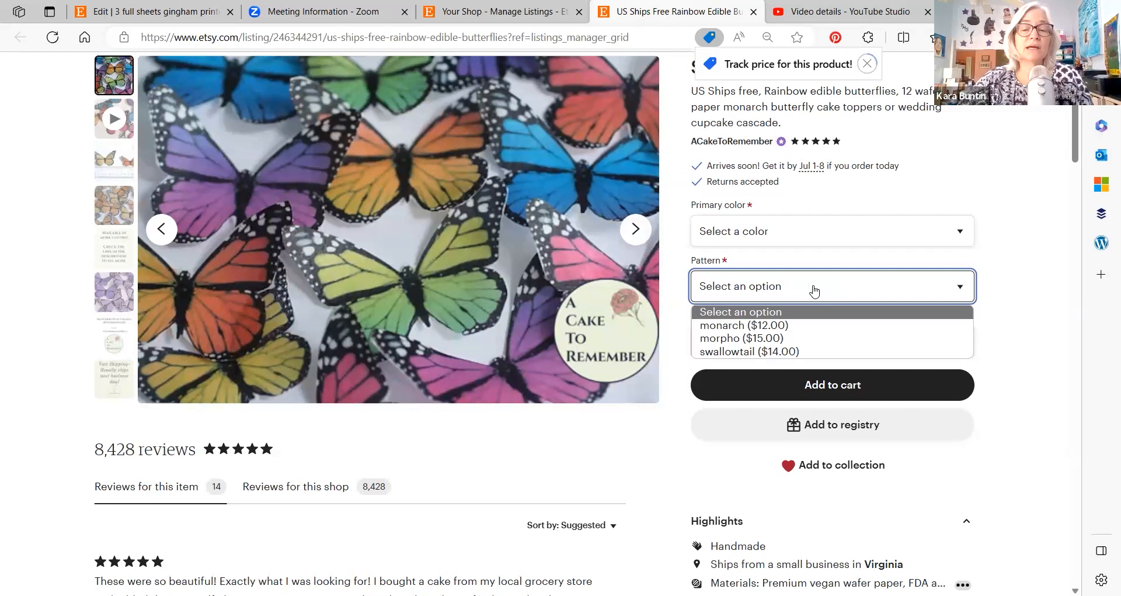
Step: Choose Orange as the primary color and swallowtail as the pattern, and check which quantities buyers can select
{"action": "left_click", "coordinate": [760, 228]}
{"action": "left_click", "coordinate": [753, 271]}
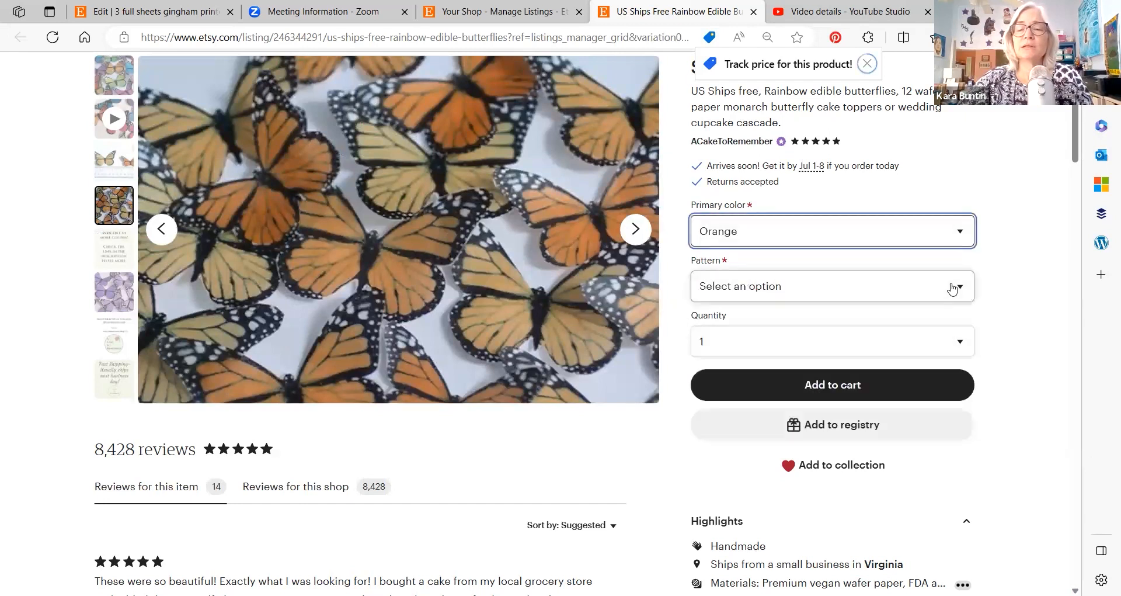
{"action": "left_click", "coordinate": [785, 289]}
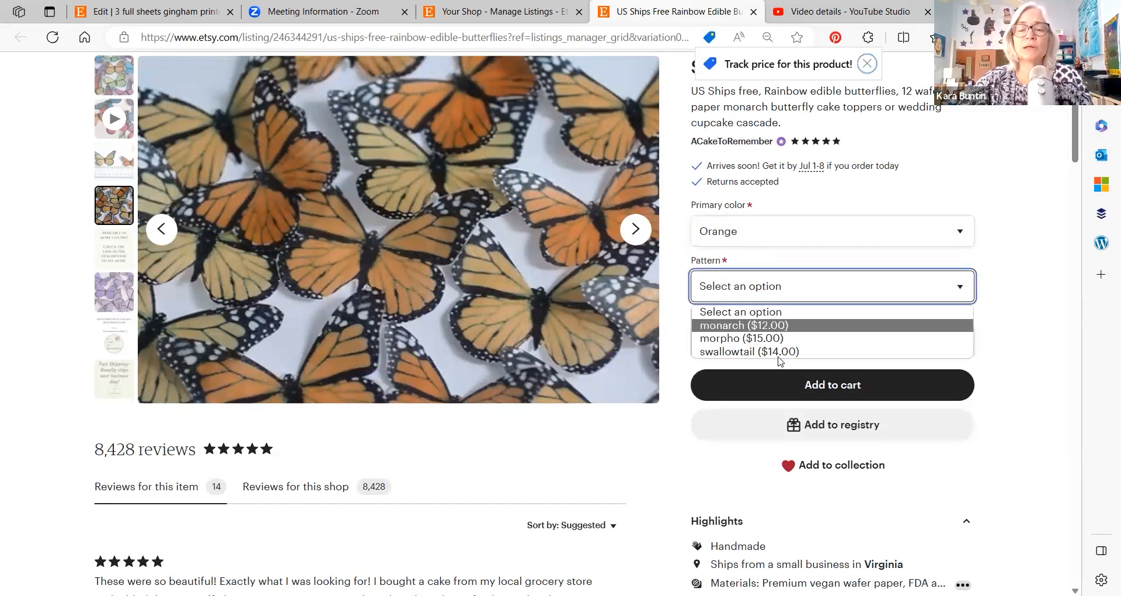
{"action": "left_click", "coordinate": [780, 353]}
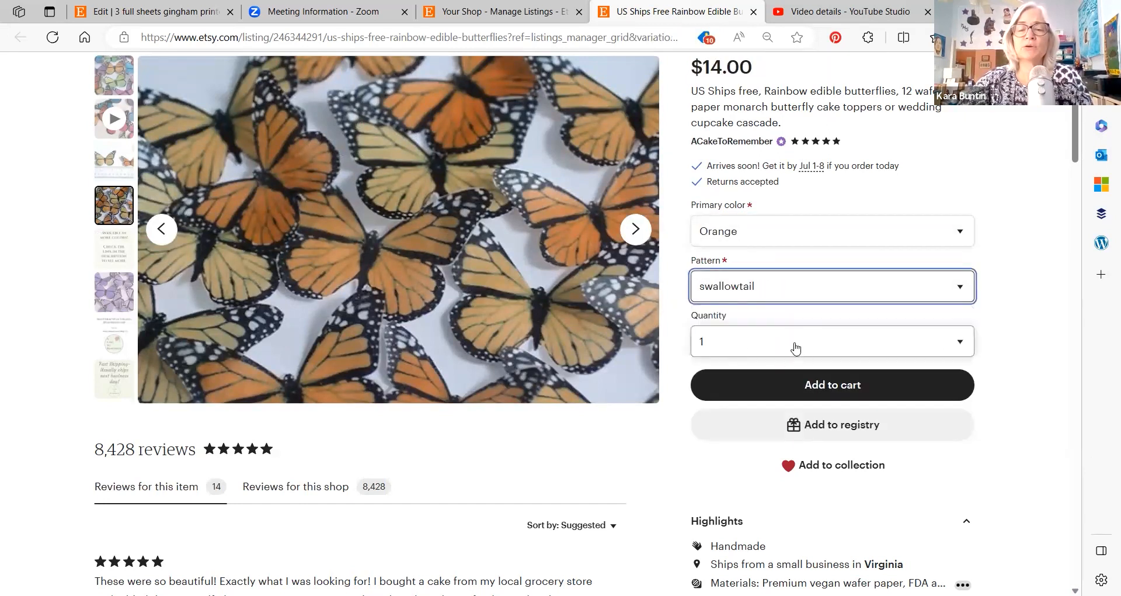
{"action": "left_click", "coordinate": [759, 350]}
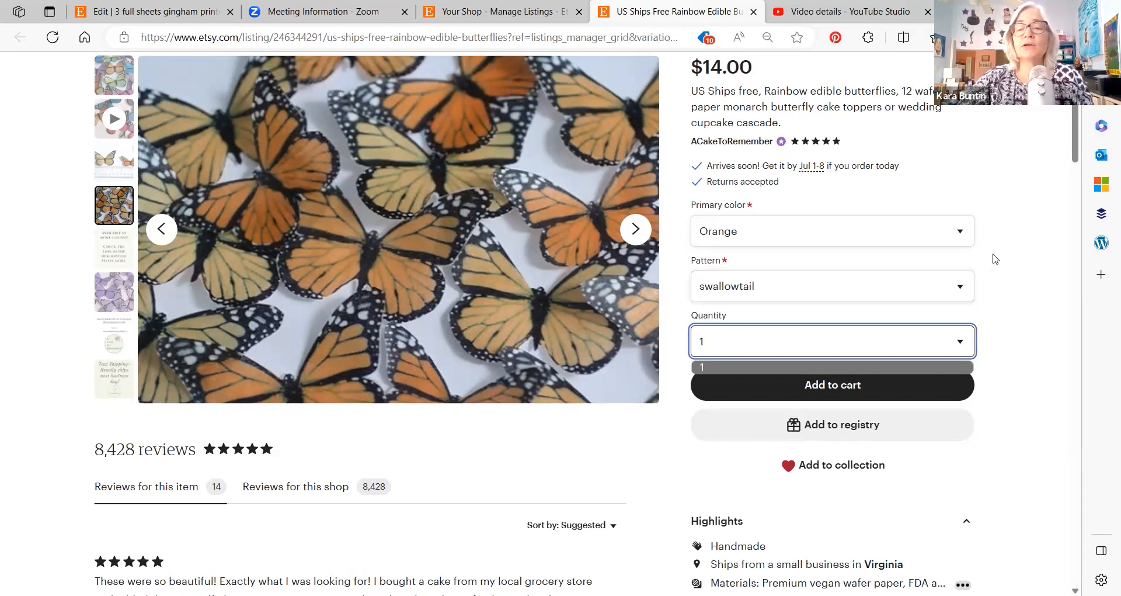
{"action": "left_click", "coordinate": [715, 295]}
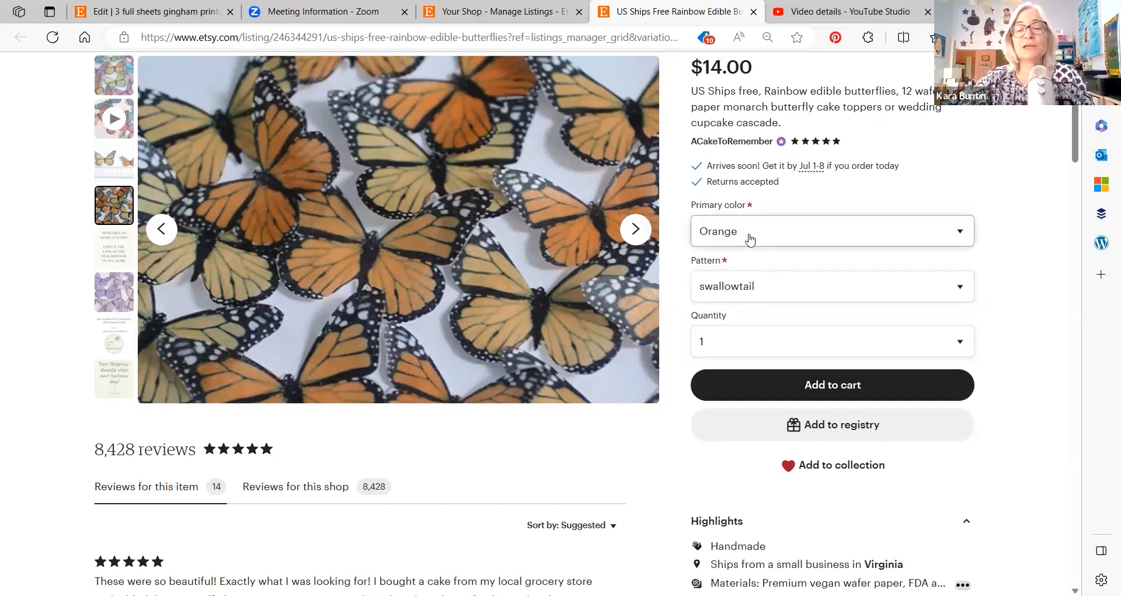
Step: Close the public listing page and reopen the rainbow edible butterflies listing for editing
{"action": "left_click", "coordinate": [754, 12]}
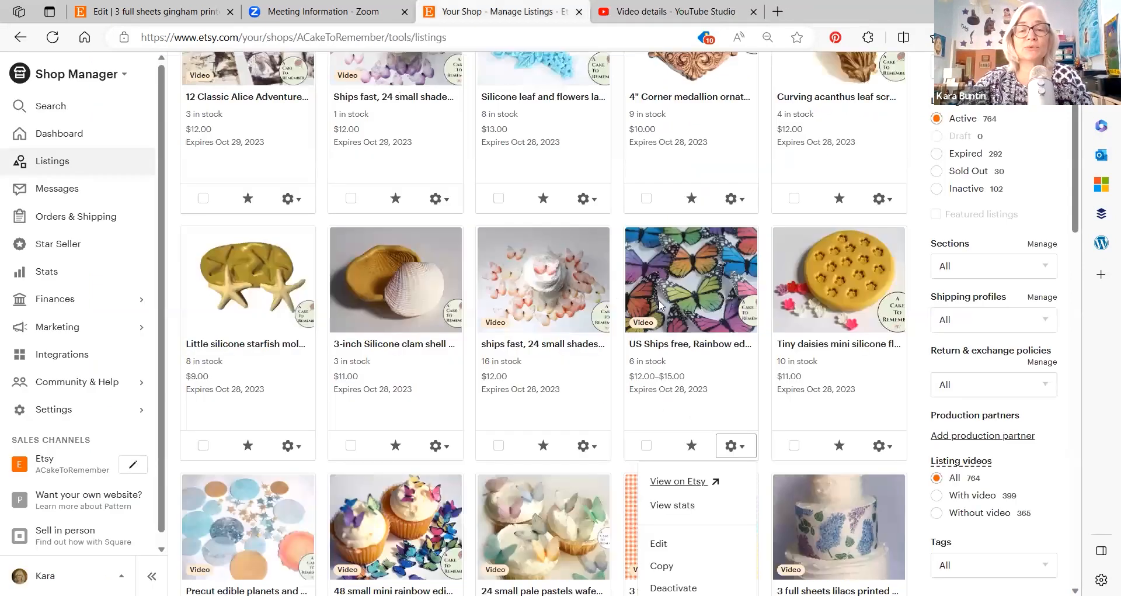
{"action": "left_click", "coordinate": [679, 290]}
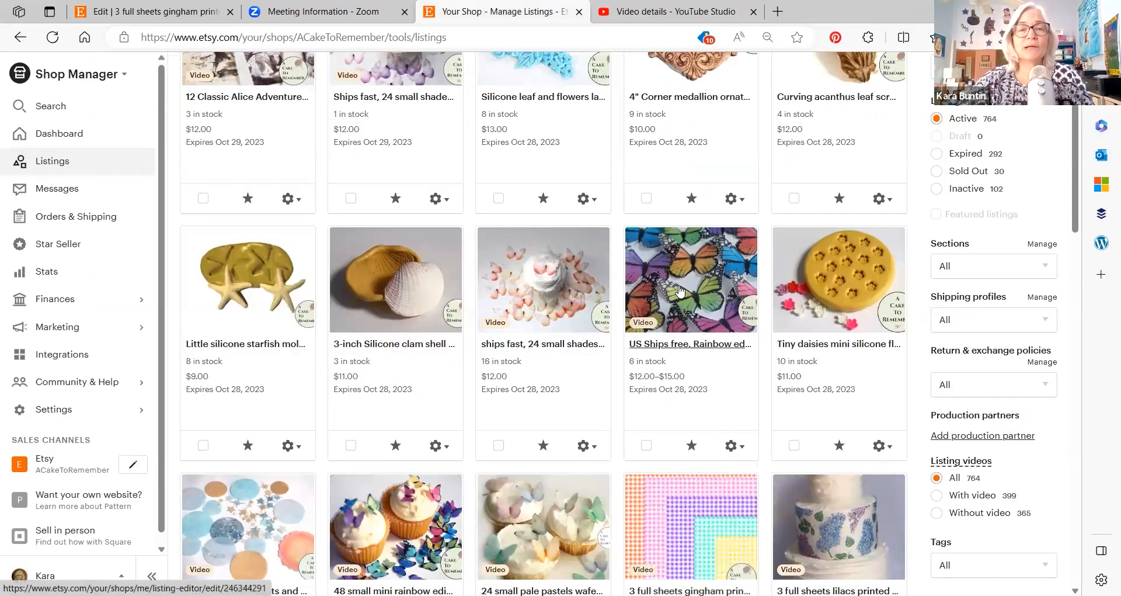
{"action": "left_click", "coordinate": [679, 291]}
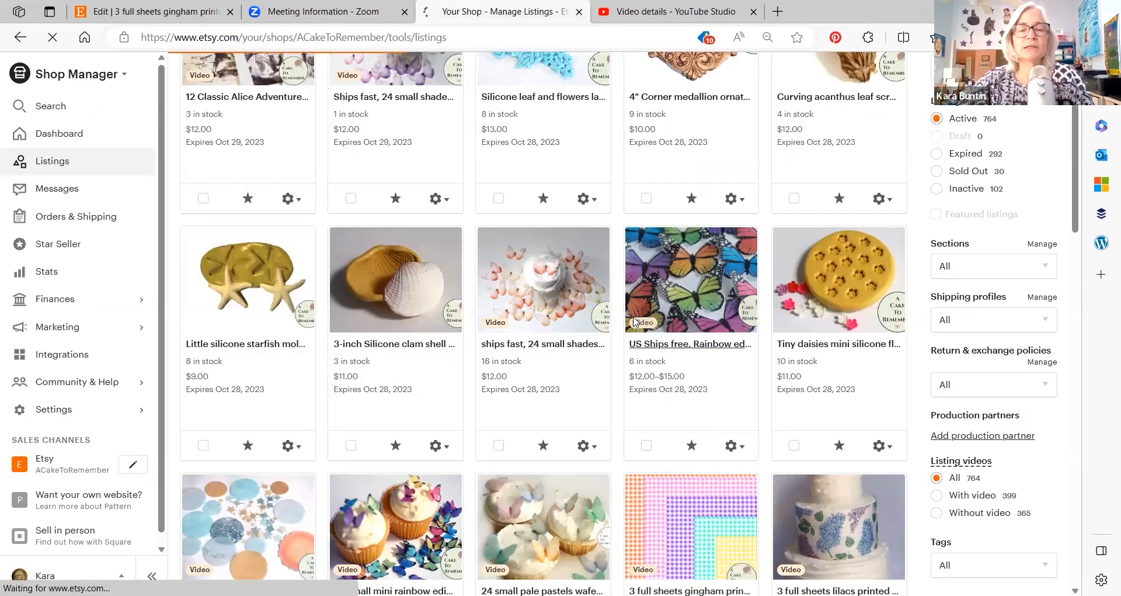
Step: Examine the listing's Variations section, covering the Primary color photos and the Pattern prices and quantities
{"action": "scroll", "coordinate": [595, 290], "scroll_direction": "down", "scroll_amount": 20}
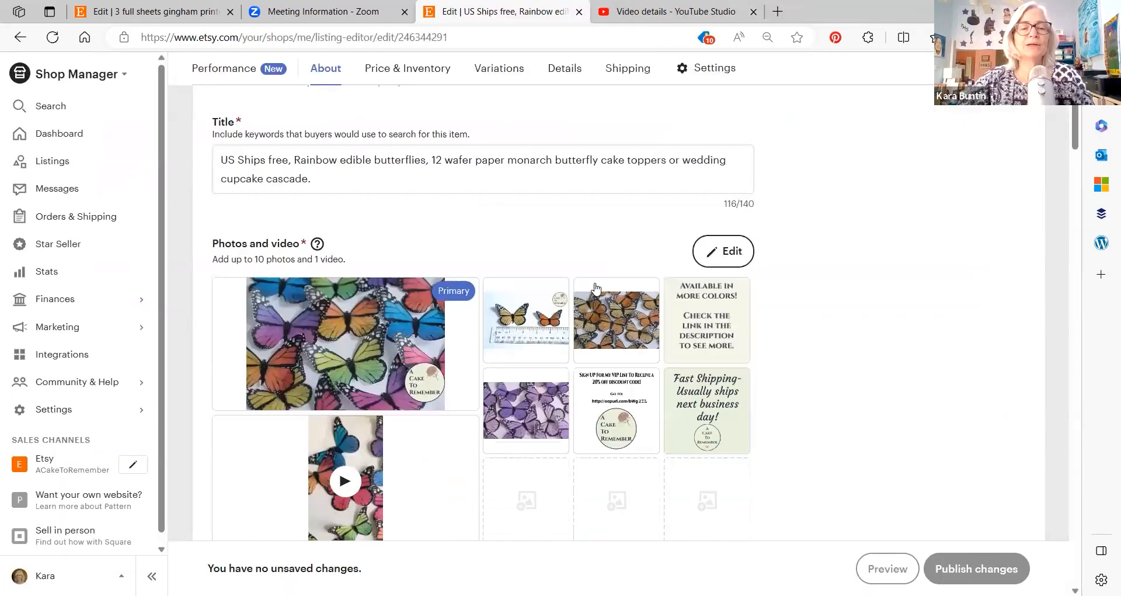
{"action": "scroll", "coordinate": [595, 348], "scroll_direction": "down", "scroll_amount": 3}
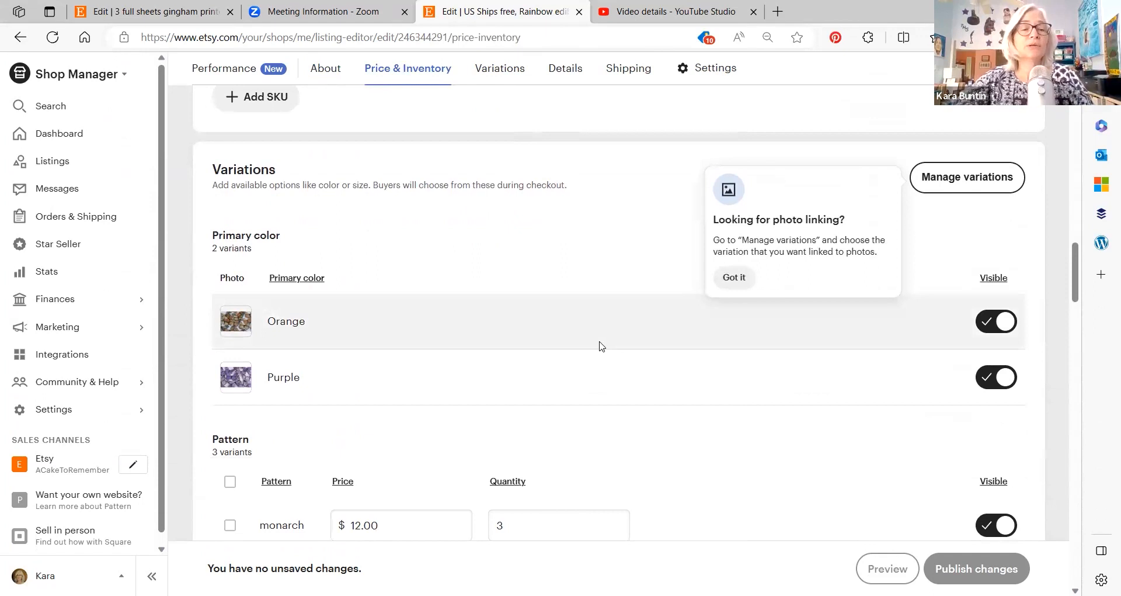
{"action": "scroll", "coordinate": [599, 346], "scroll_direction": "down", "scroll_amount": 3}
{"action": "scroll", "coordinate": [503, 275], "scroll_direction": "up", "scroll_amount": 3}
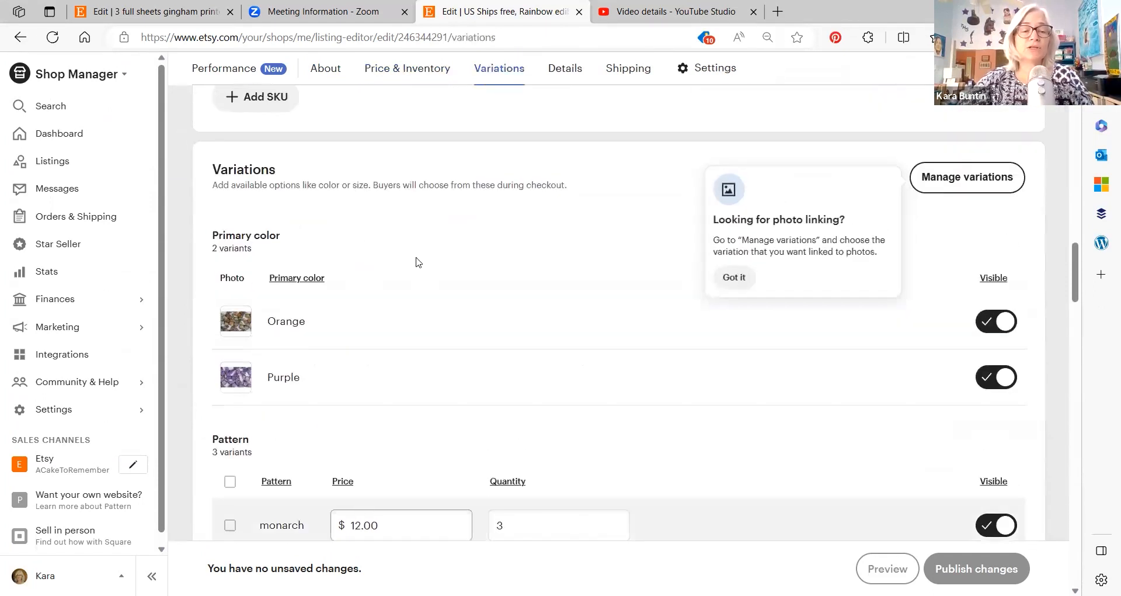
{"action": "scroll", "coordinate": [666, 440], "scroll_direction": "down", "scroll_amount": 3}
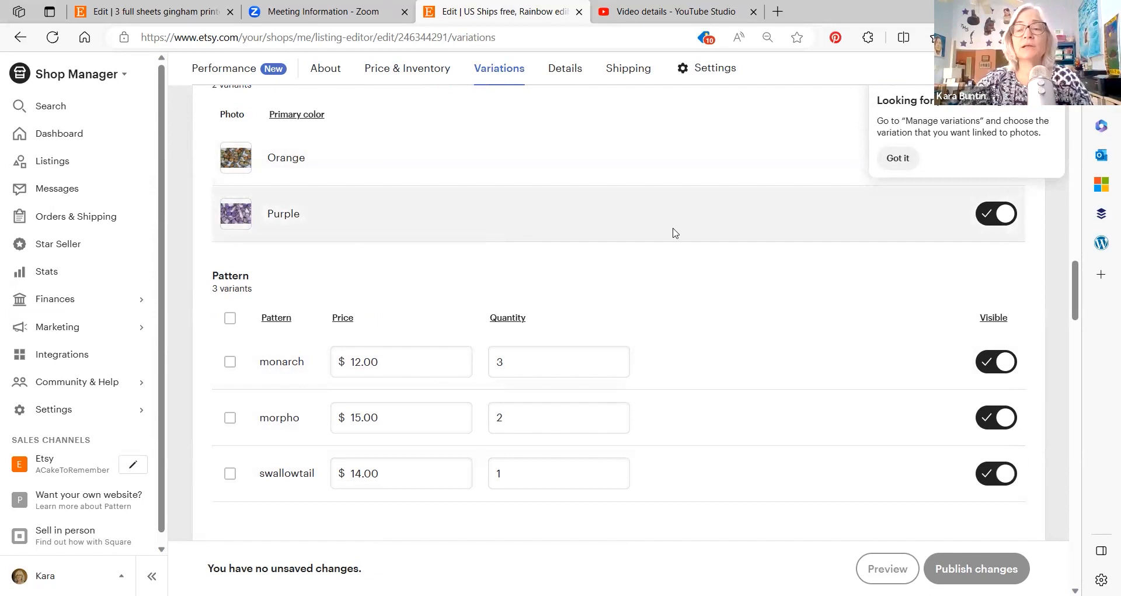
{"action": "scroll", "coordinate": [674, 233], "scroll_direction": "up", "scroll_amount": 3}
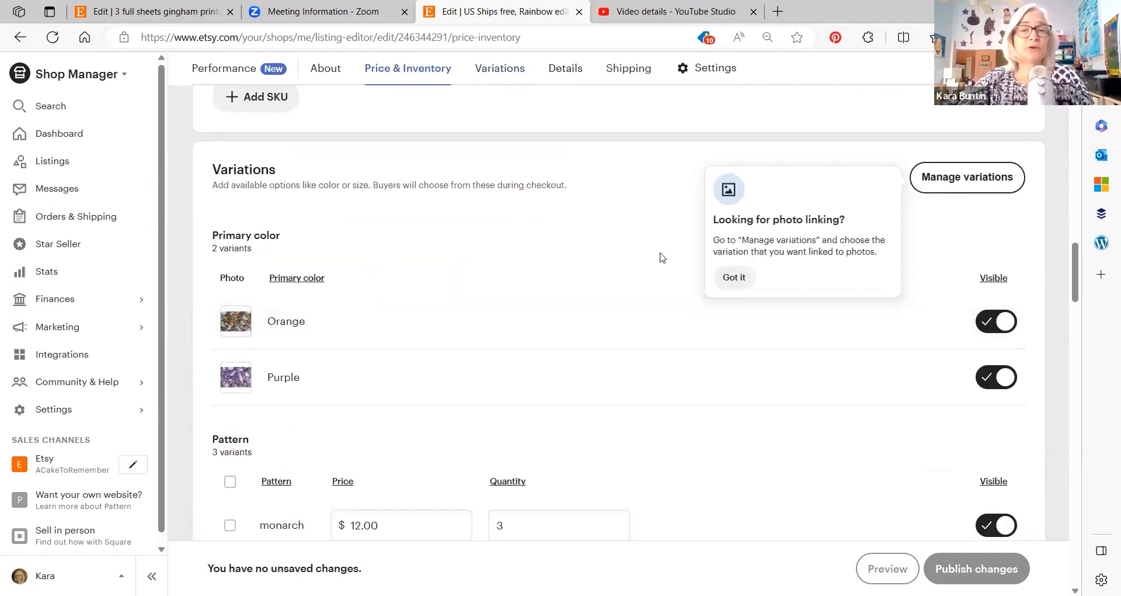
{"action": "scroll", "coordinate": [662, 256], "scroll_direction": "down", "scroll_amount": 3}
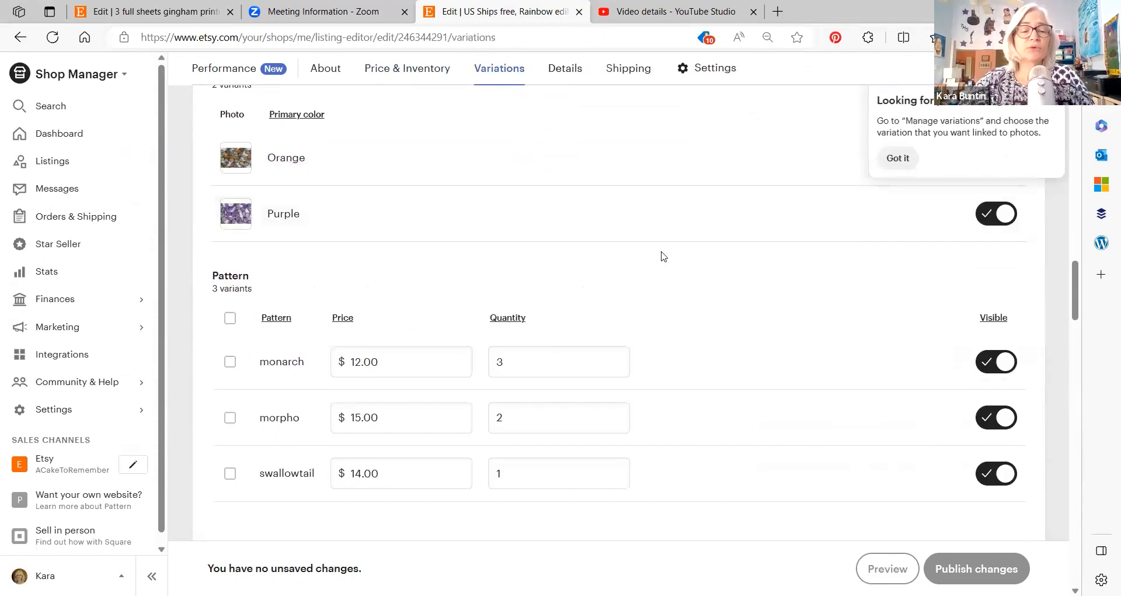
{"action": "scroll", "coordinate": [662, 256], "scroll_direction": "down", "scroll_amount": 1}
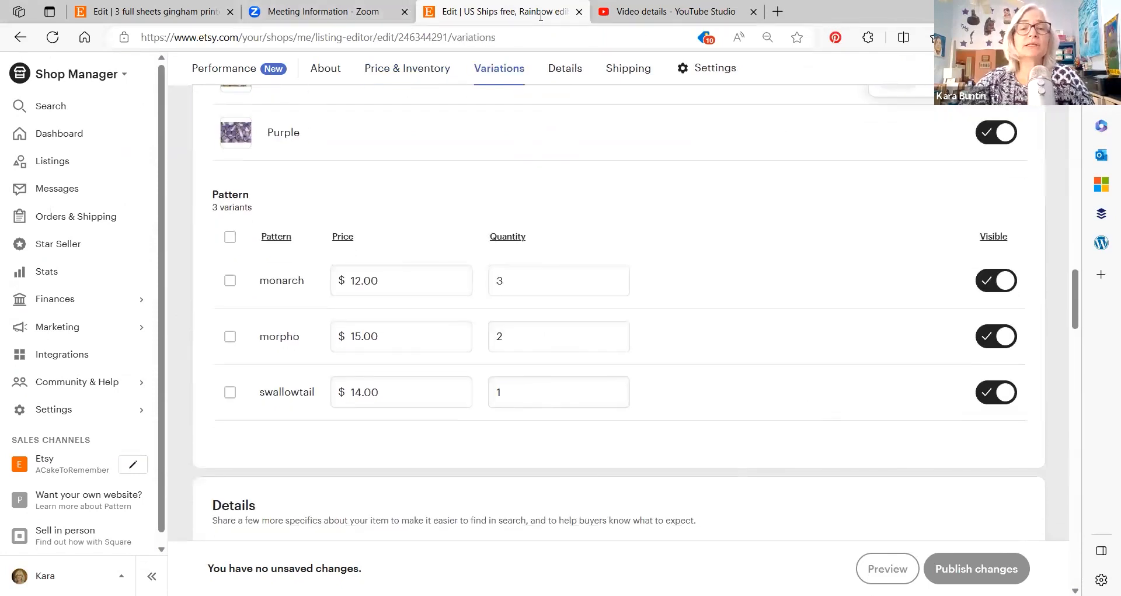
{"action": "scroll", "coordinate": [589, 345], "scroll_direction": "up", "scroll_amount": 5}
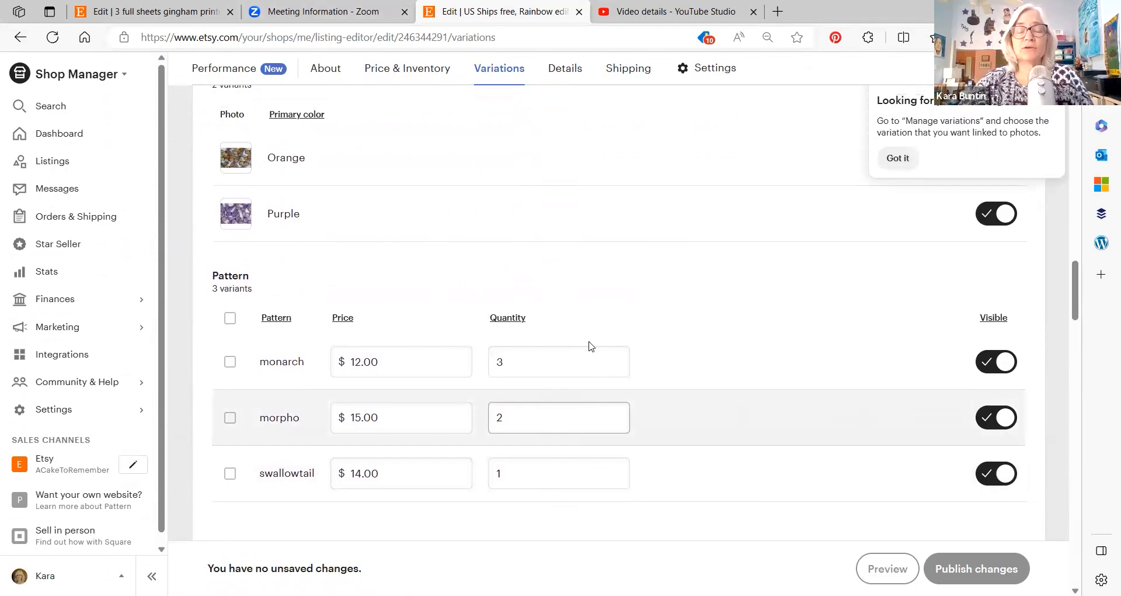